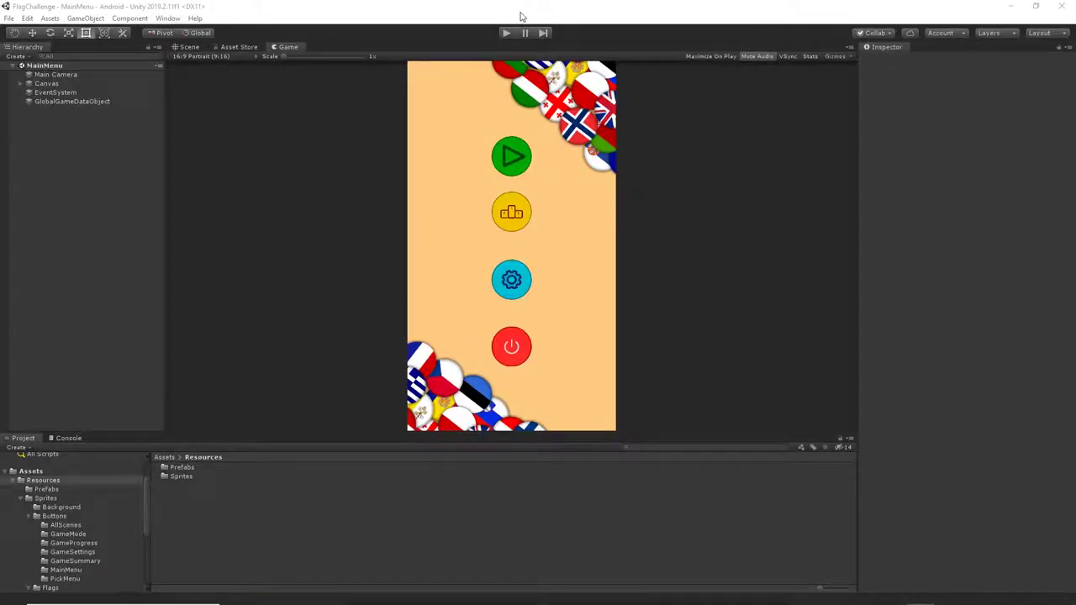
Play the game to test the settings and progress screens, then stop play mode.
{"action": "left_click", "coordinate": [506, 35]}
{"action": "left_click", "coordinate": [506, 35]}
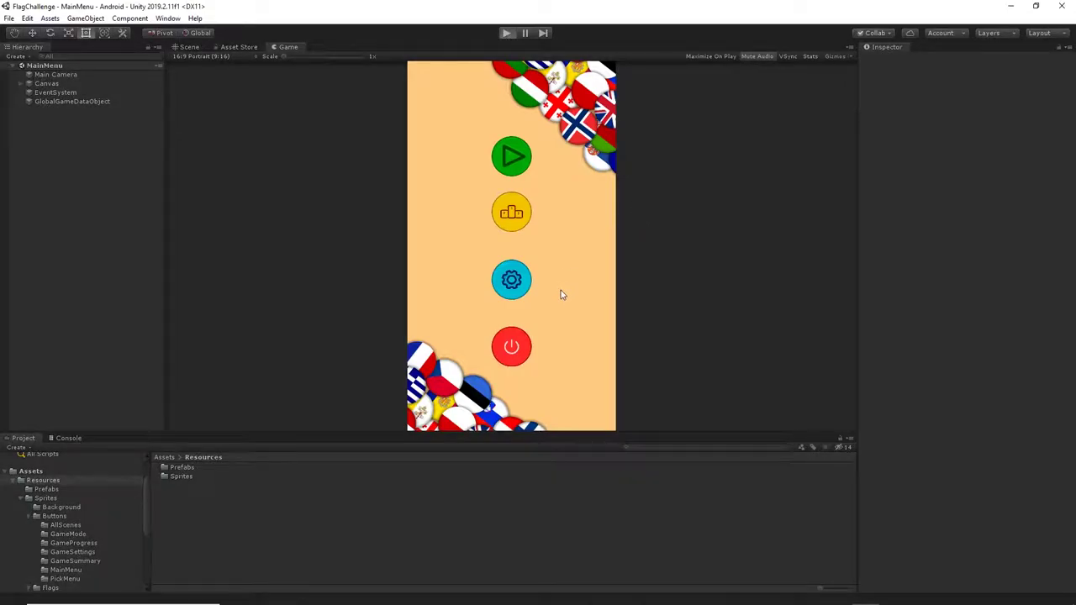
{"action": "left_click", "coordinate": [492, 277]}
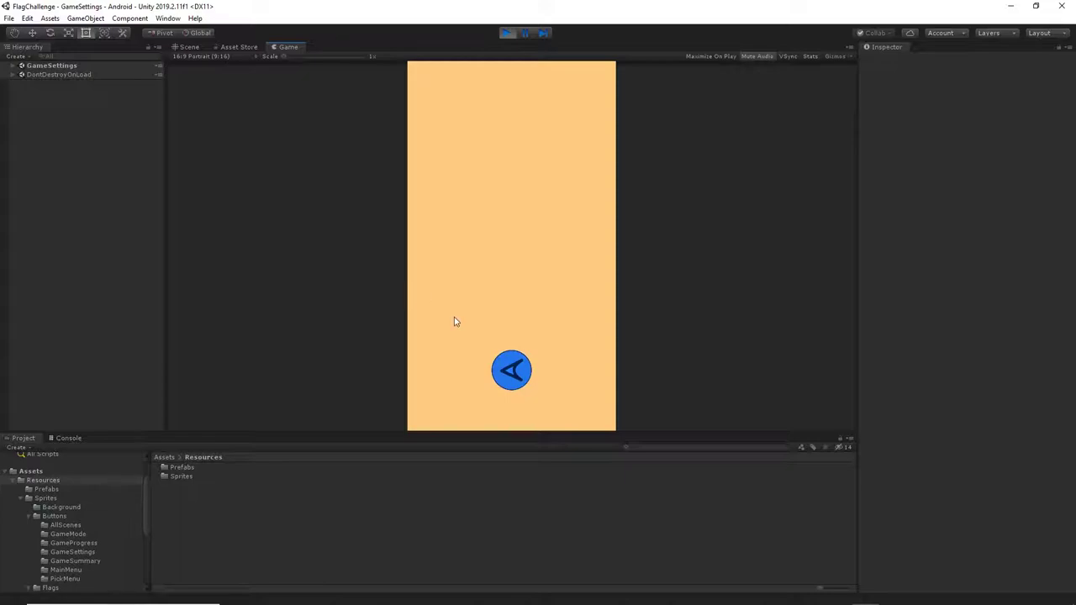
{"action": "left_click", "coordinate": [512, 370]}
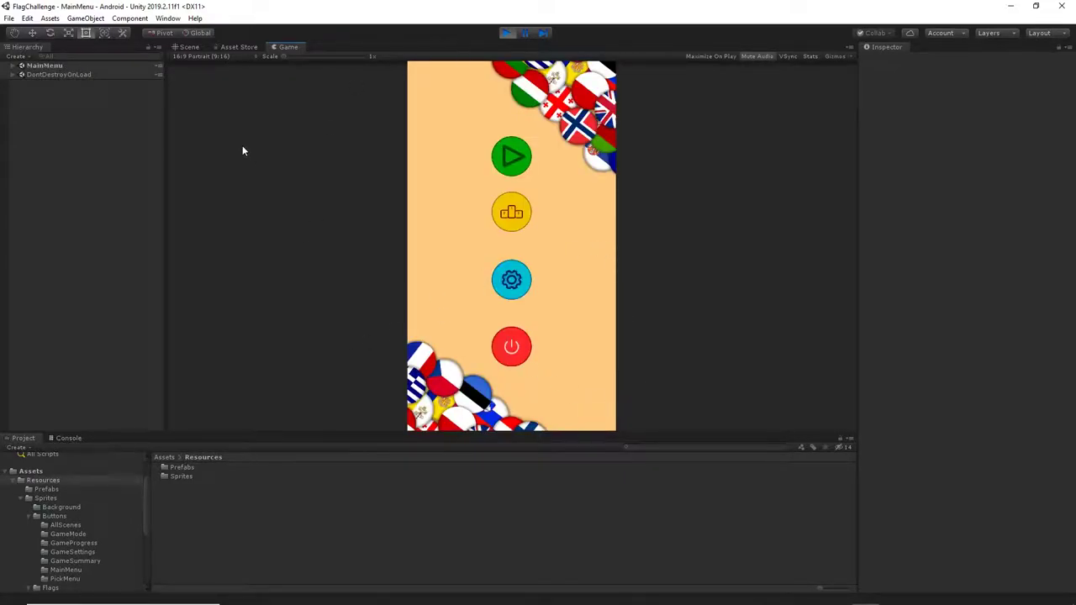
{"action": "left_click", "coordinate": [507, 222]}
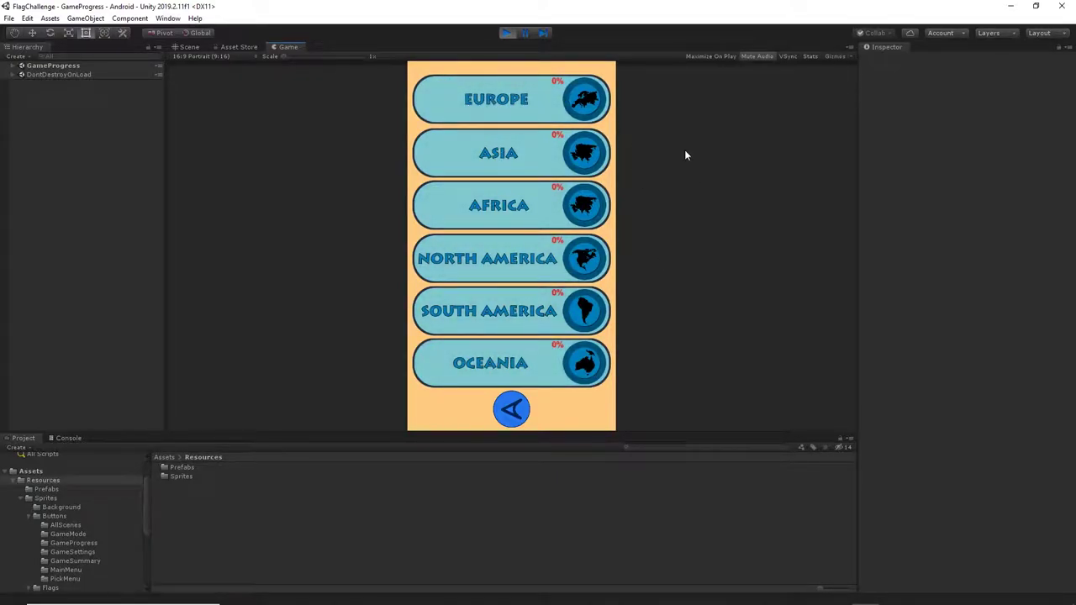
{"action": "left_click", "coordinate": [513, 409]}
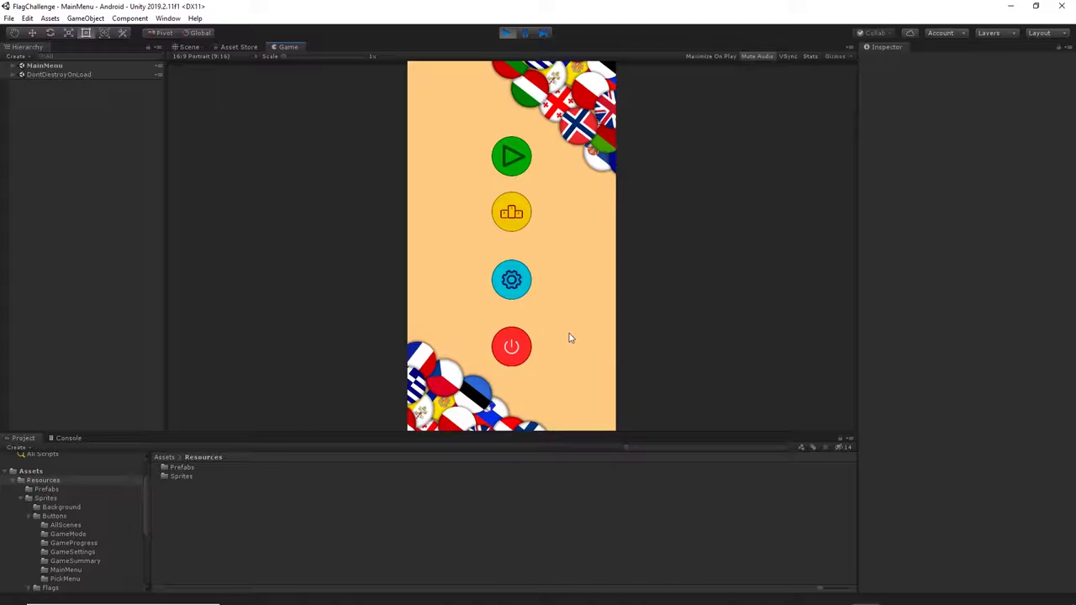
{"action": "left_click", "coordinate": [507, 32]}
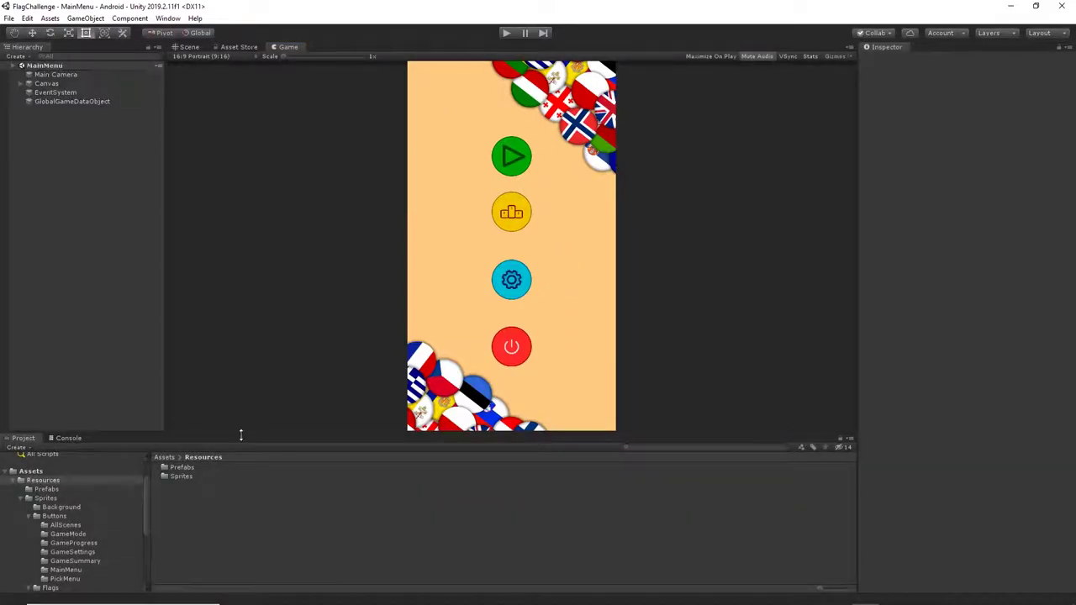
Open the GameSettings scene from the Scenes folder.
{"action": "scroll", "coordinate": [76, 551], "scroll_direction": "down", "scroll_amount": 3}
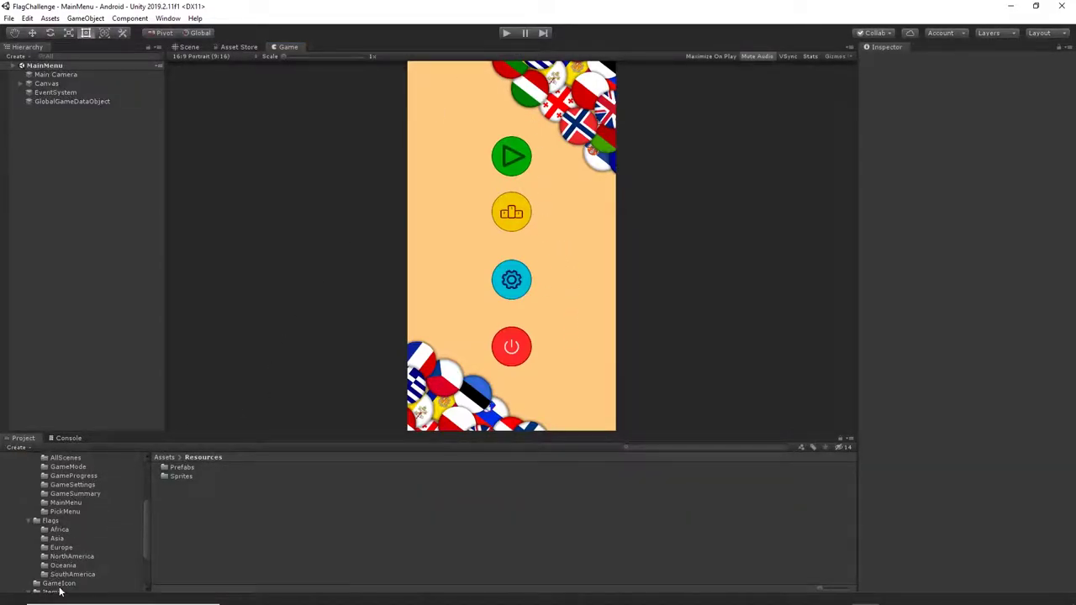
{"action": "scroll", "coordinate": [50, 561], "scroll_direction": "down", "scroll_amount": 2}
{"action": "left_click", "coordinate": [39, 561]}
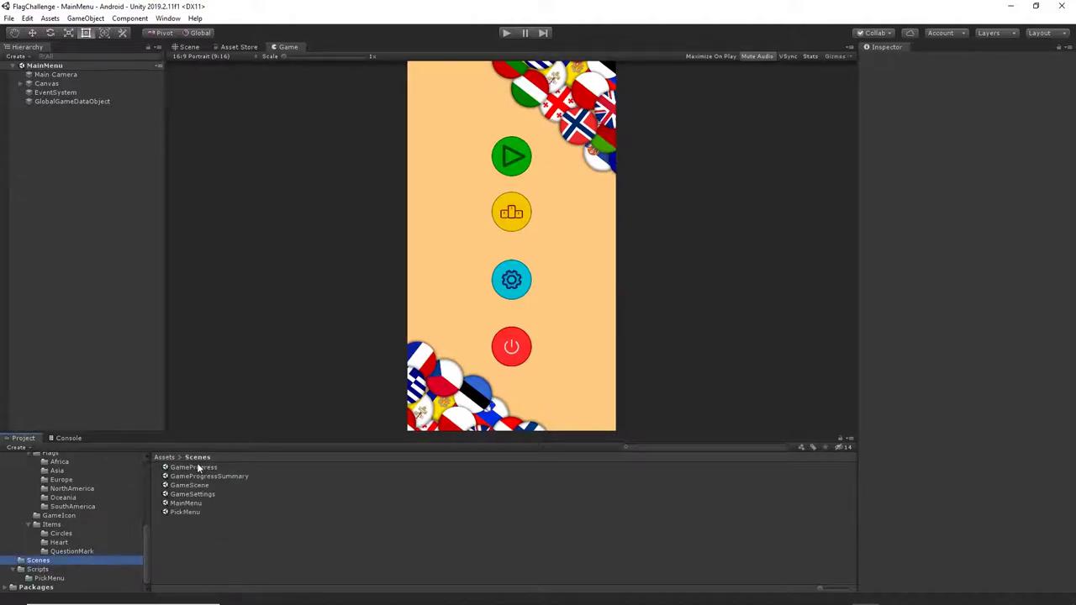
{"action": "left_click", "coordinate": [204, 470]}
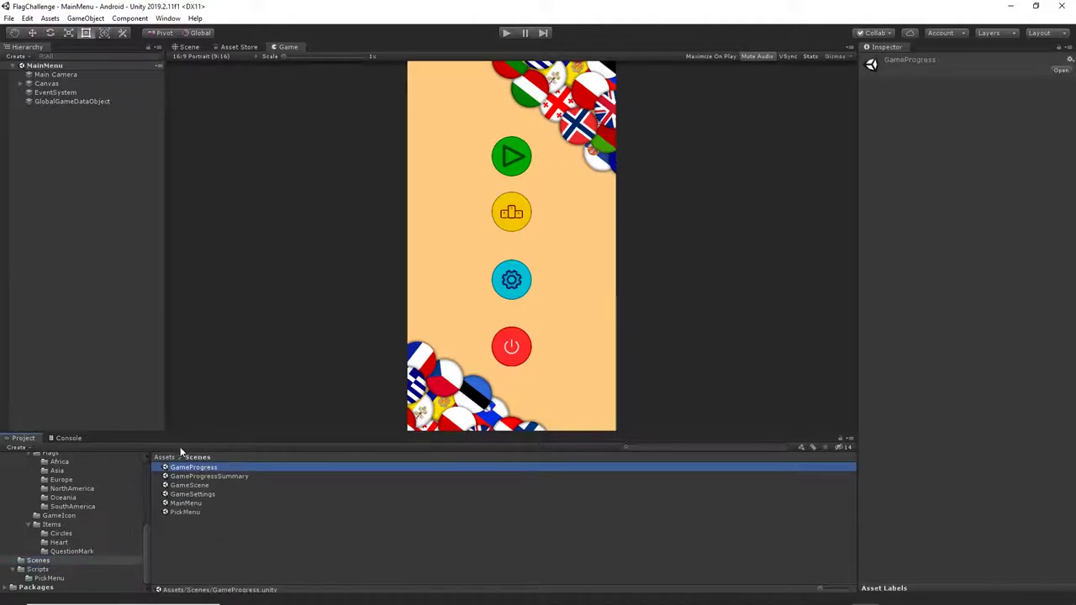
{"action": "double_click", "coordinate": [201, 495]}
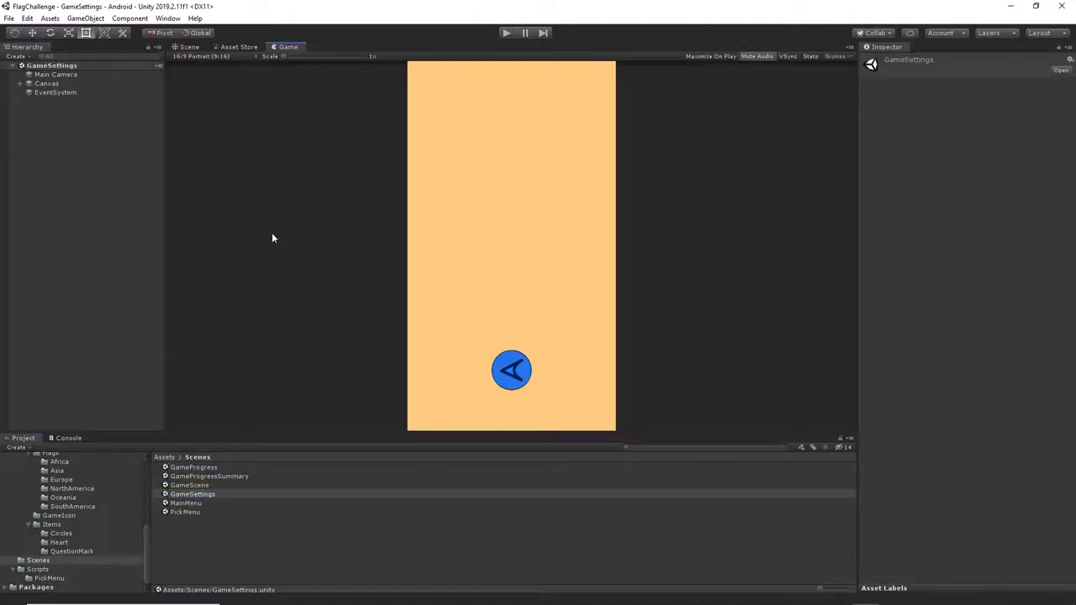
Expand the Canvas in the Hierarchy to reveal its Back button.
{"action": "left_click", "coordinate": [63, 154]}
{"action": "left_click", "coordinate": [42, 84]}
{"action": "left_click", "coordinate": [20, 85]}
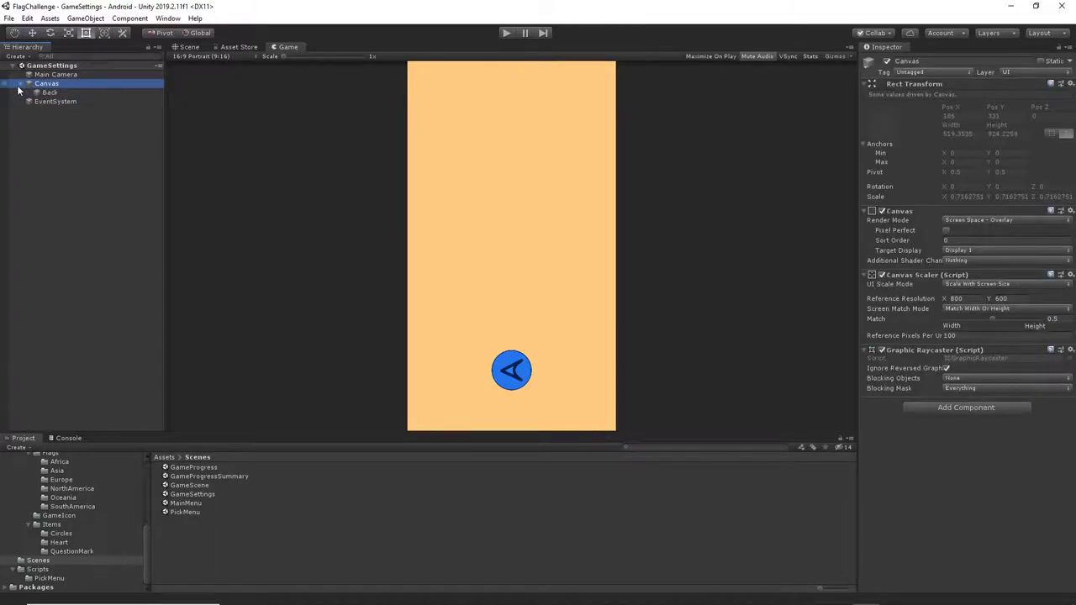
{"action": "left_click", "coordinate": [47, 92]}
{"action": "left_click", "coordinate": [49, 75]}
{"action": "left_click", "coordinate": [47, 85]}
Create a UI Button under the Canvas and rename it ButtonResetGameProgress.
{"action": "right_click", "coordinate": [49, 86]}
{"action": "mouse_move", "coordinate": [75, 278]}
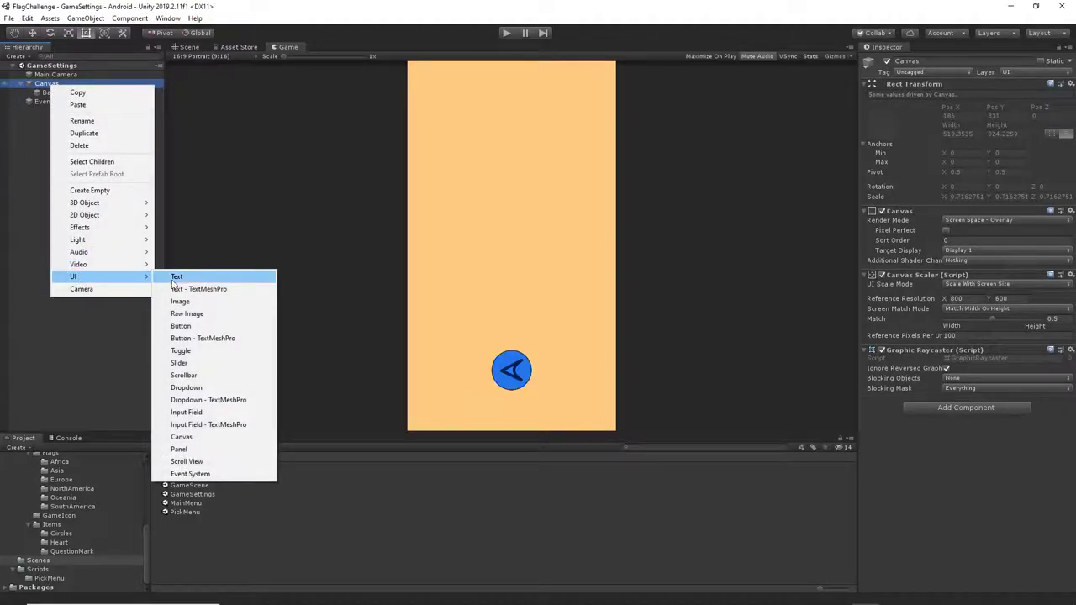
{"action": "left_click", "coordinate": [192, 328]}
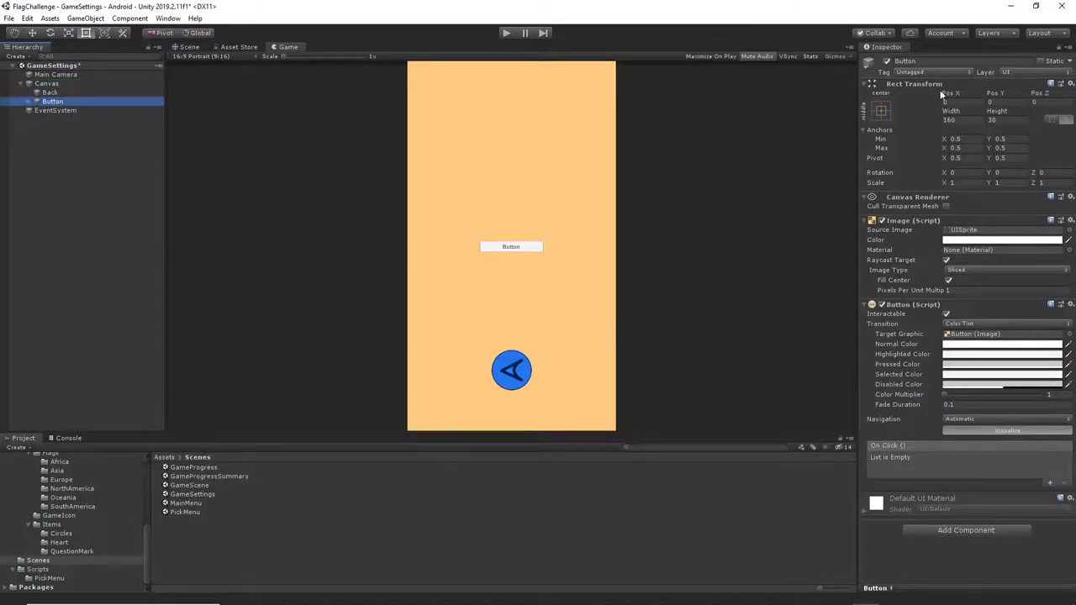
{"action": "left_click", "coordinate": [929, 62]}
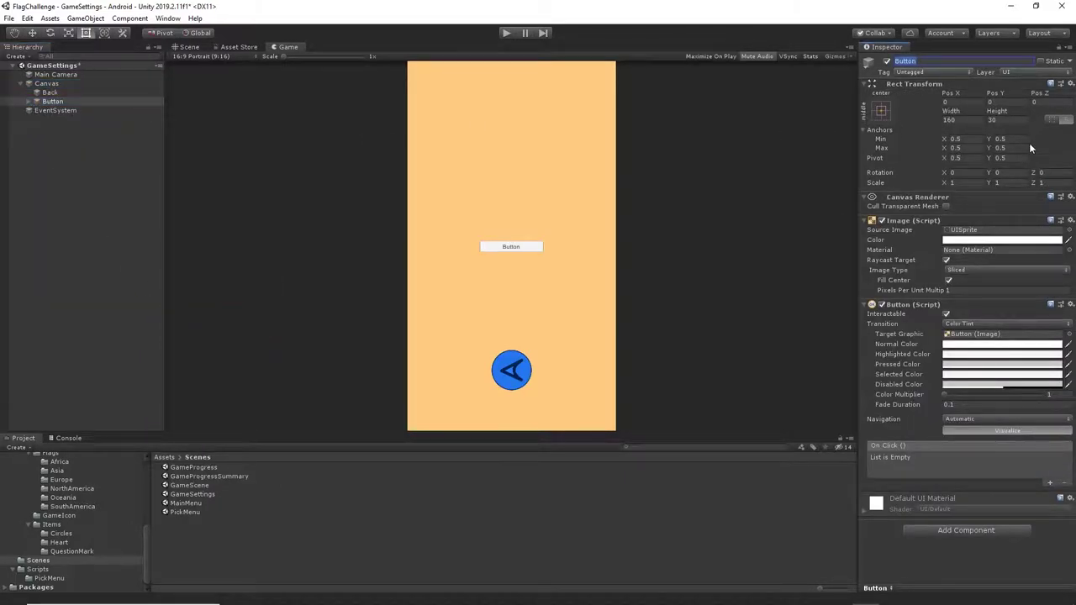
{"action": "key", "text": "End"}
{"action": "type", "text": "ResetGameProgress"}
{"action": "key", "text": "Return"}
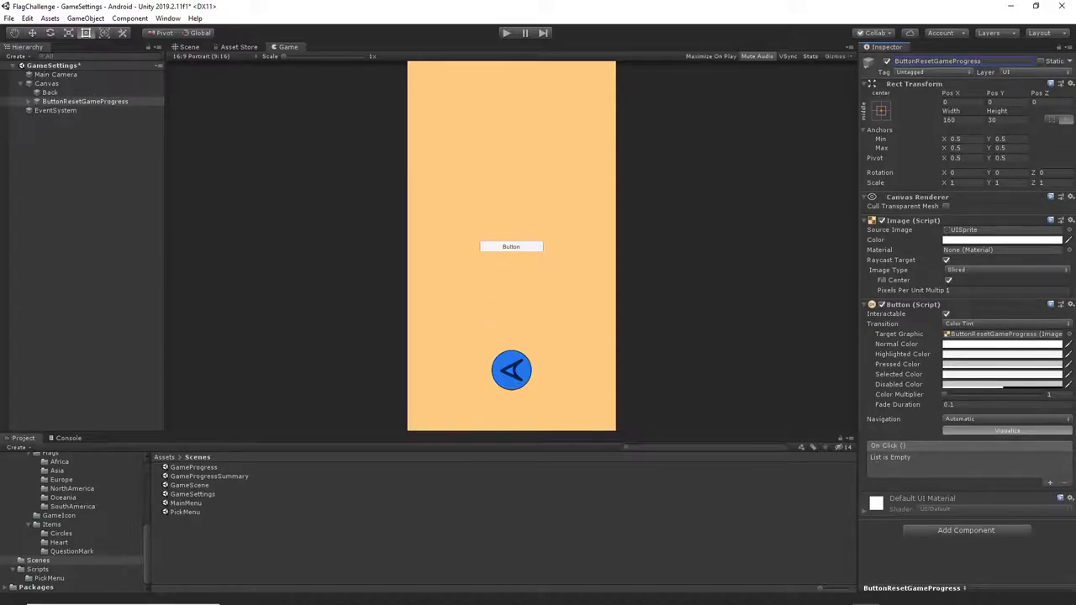
Assign the ResetGameProgressButton sprite from the GameSettings folder as the button's Source Image.
{"action": "left_click", "coordinate": [44, 100]}
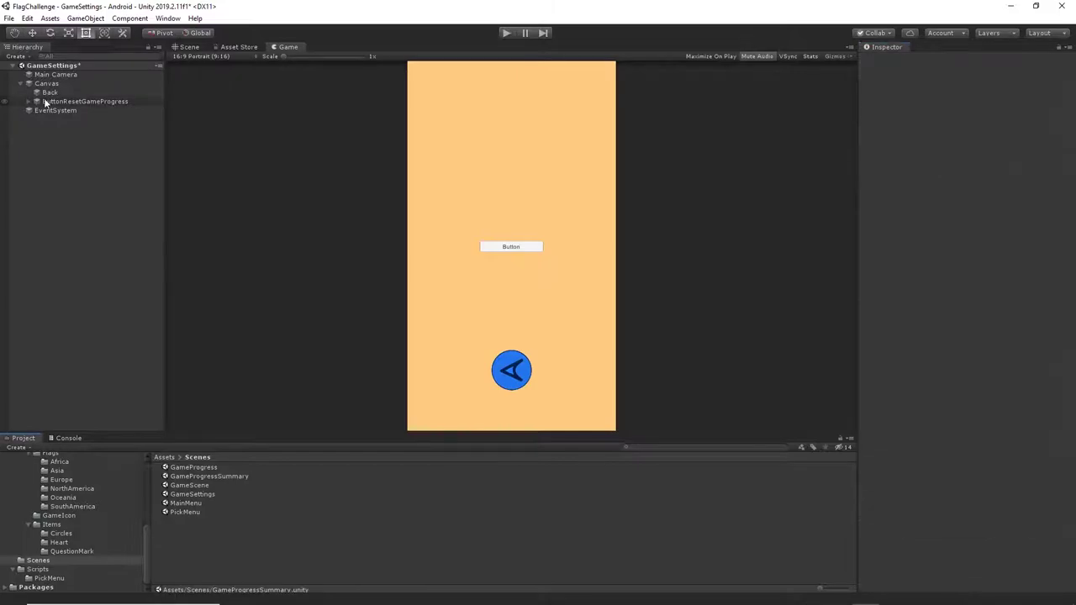
{"action": "left_click_drag", "start_coordinate": [144, 541], "coordinate": [148, 480]}
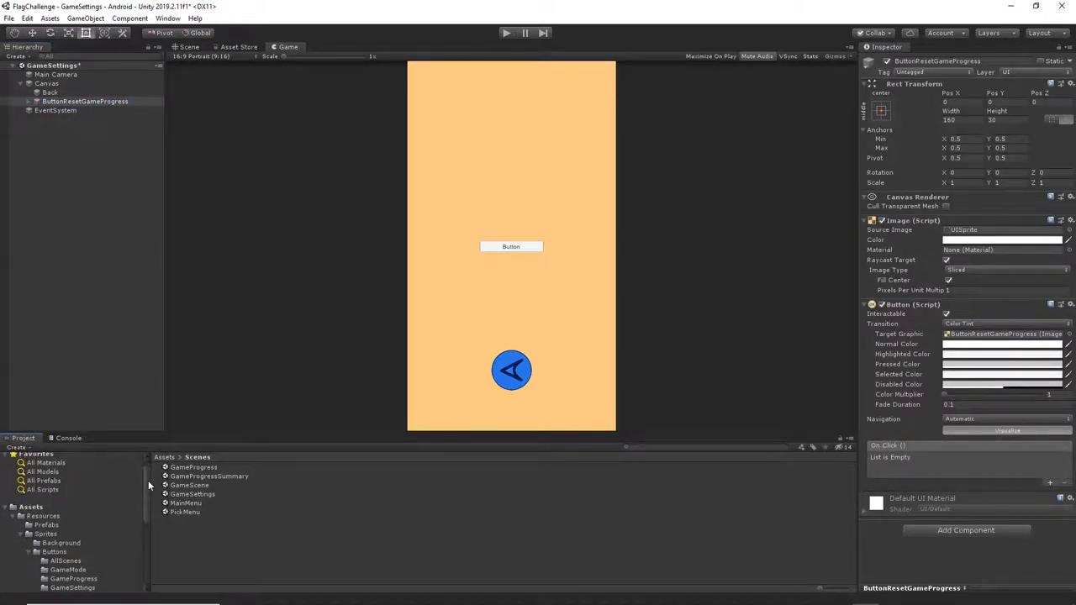
{"action": "left_click", "coordinate": [55, 552]}
{"action": "scroll", "coordinate": [101, 544], "scroll_direction": "down", "scroll_amount": 1}
{"action": "scroll", "coordinate": [101, 542], "scroll_direction": "down", "scroll_amount": 2}
{"action": "left_click", "coordinate": [71, 489]}
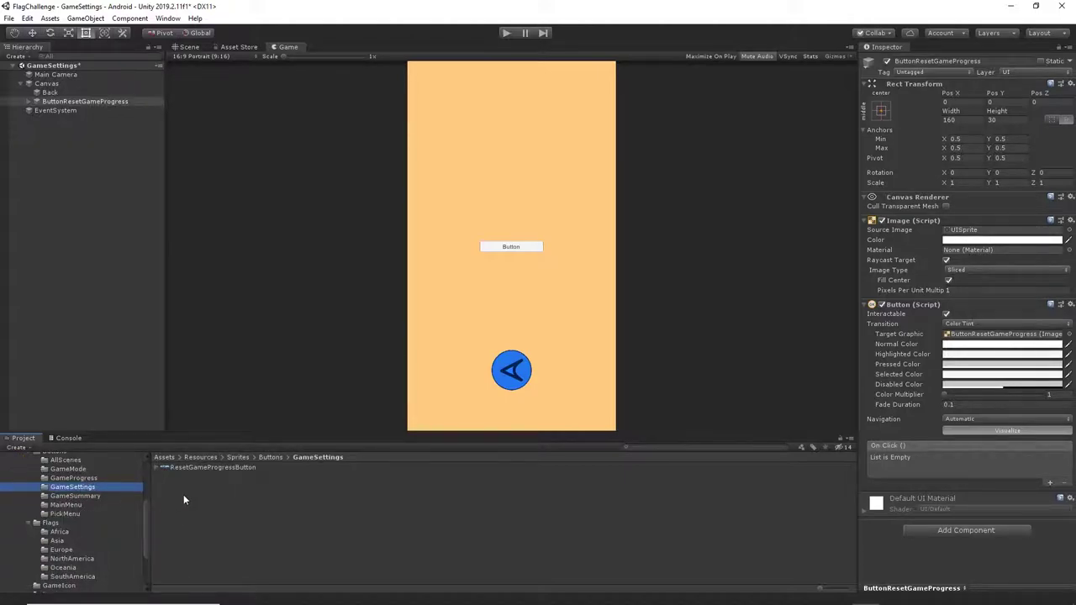
{"action": "left_click", "coordinate": [190, 468]}
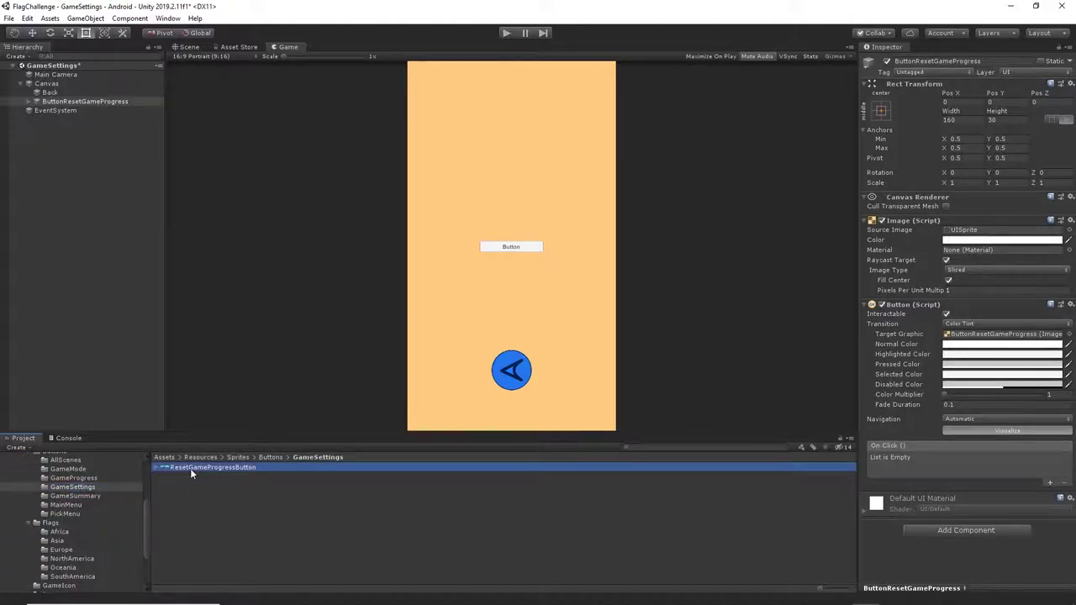
{"action": "left_click_drag", "start_coordinate": [190, 468], "coordinate": [966, 235]}
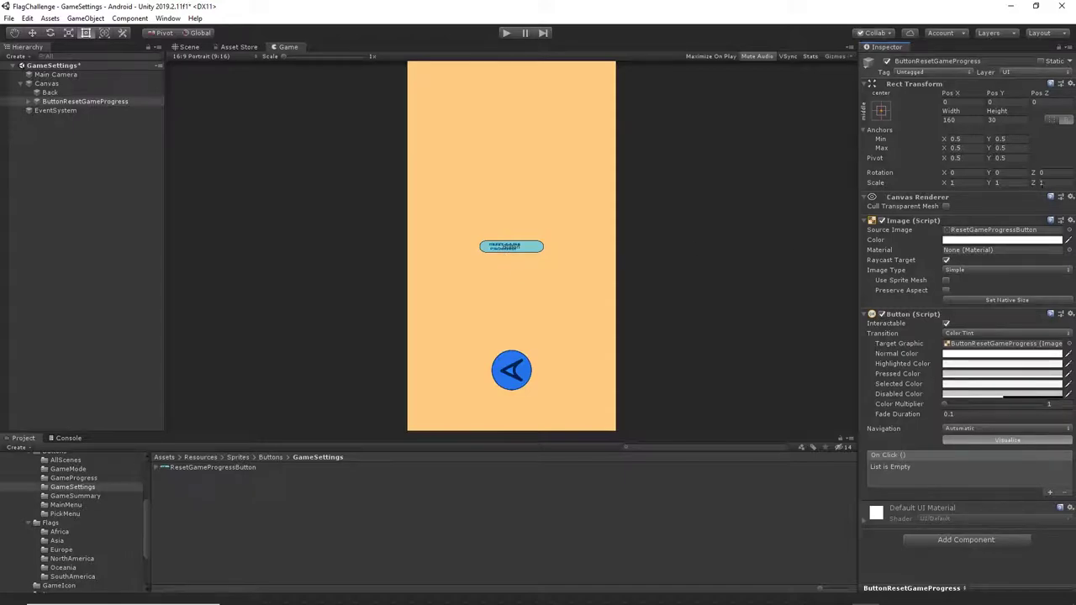
Set the button's height to 80 and its X scale to 1.9.
{"action": "left_click", "coordinate": [959, 120]}
{"action": "left_click", "coordinate": [1013, 118]}
{"action": "type", "text": "80"}
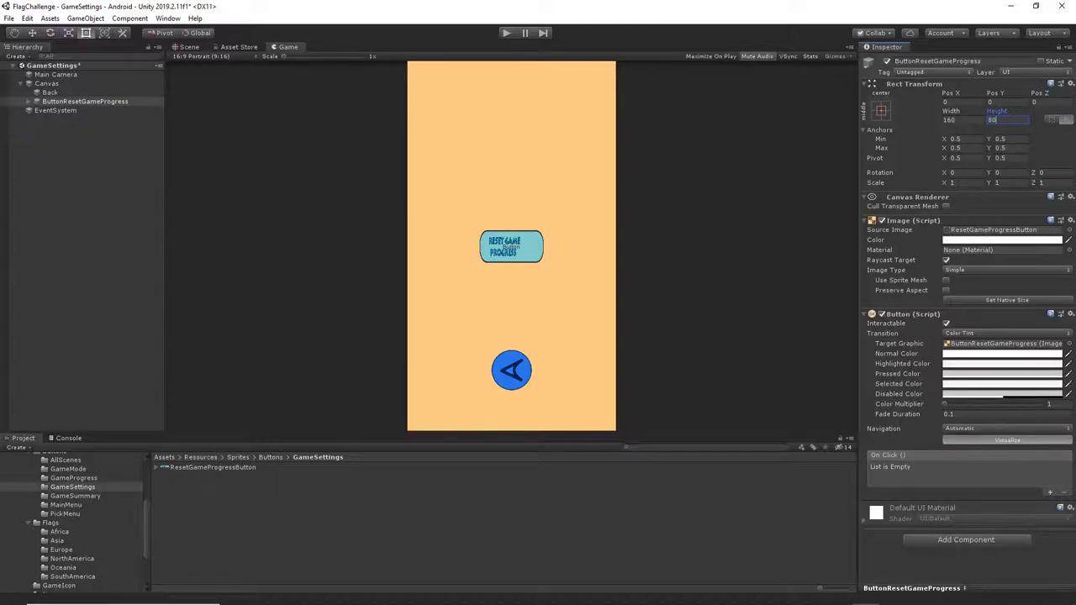
{"action": "left_click", "coordinate": [952, 182]}
{"action": "type", "text": "1.9"}
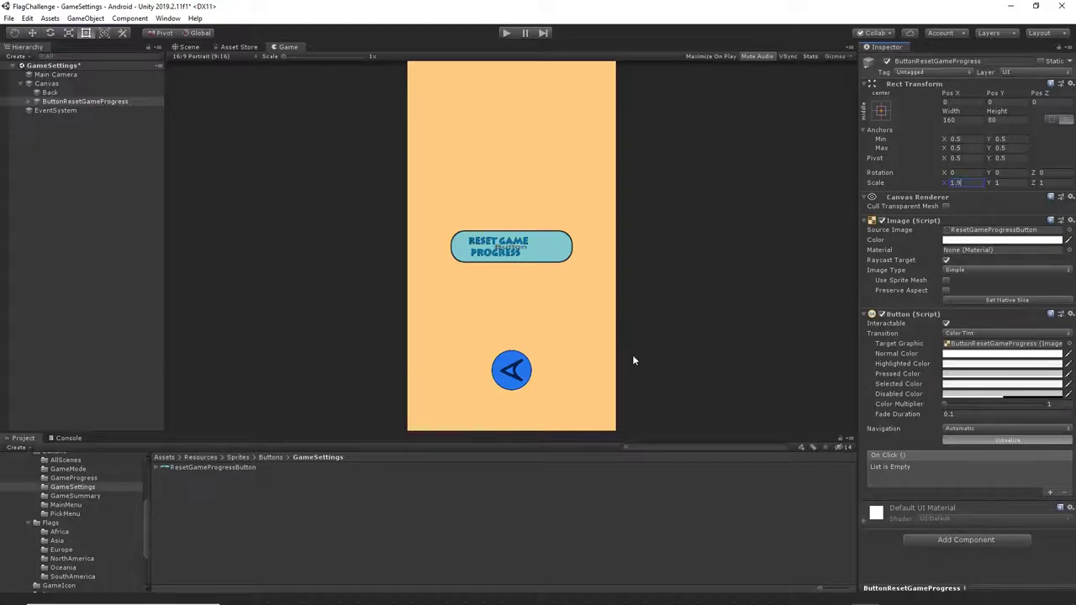
{"action": "left_click", "coordinate": [772, 245]}
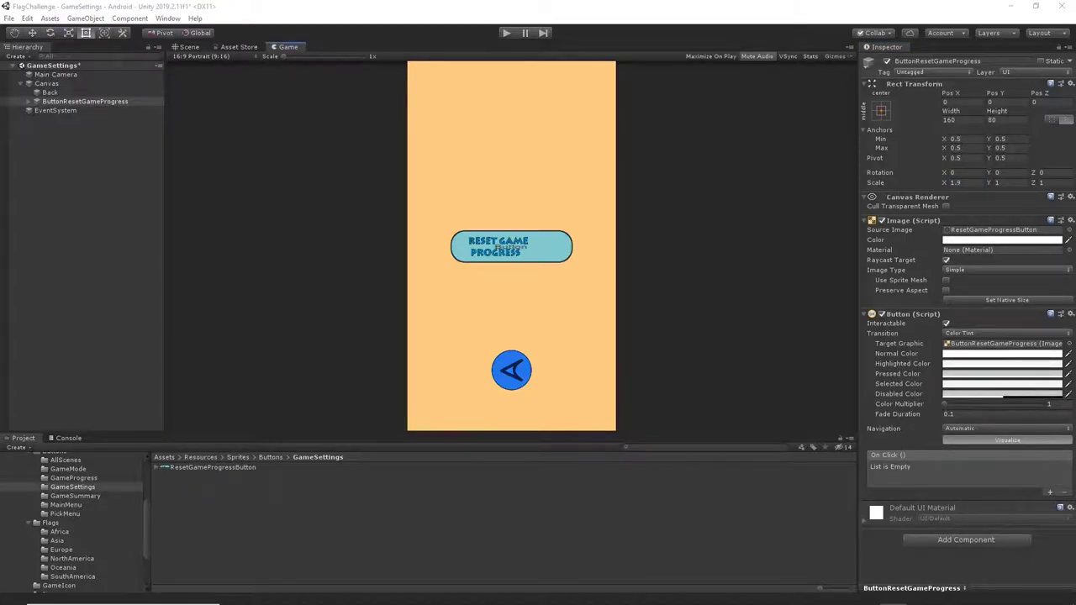
Change the Main Camera's orthographic size from 5 to 2.5.
{"action": "left_click", "coordinate": [56, 74]}
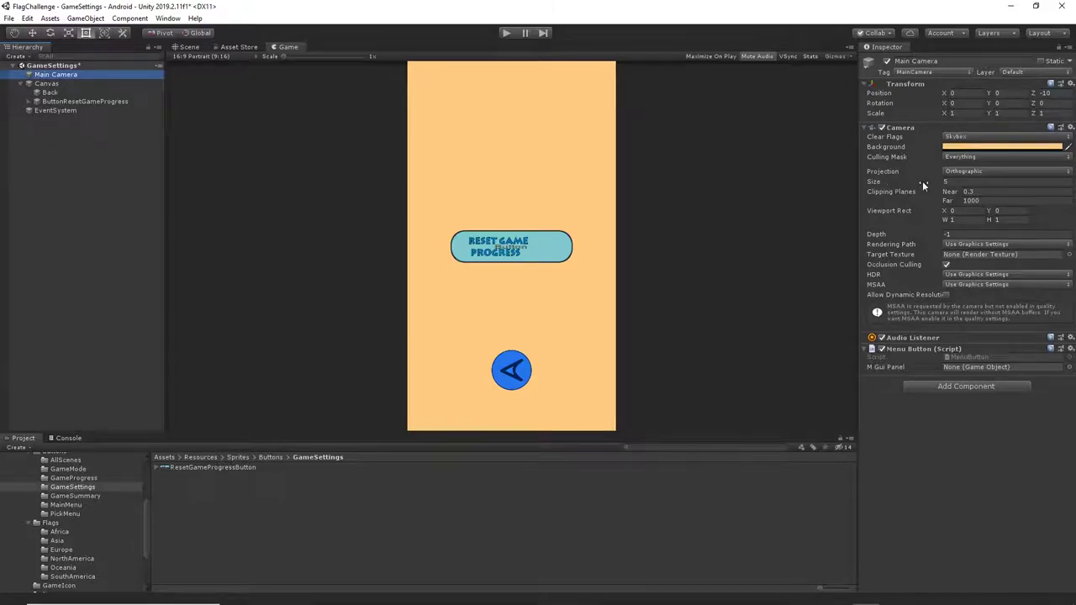
{"action": "left_click", "coordinate": [963, 181]}
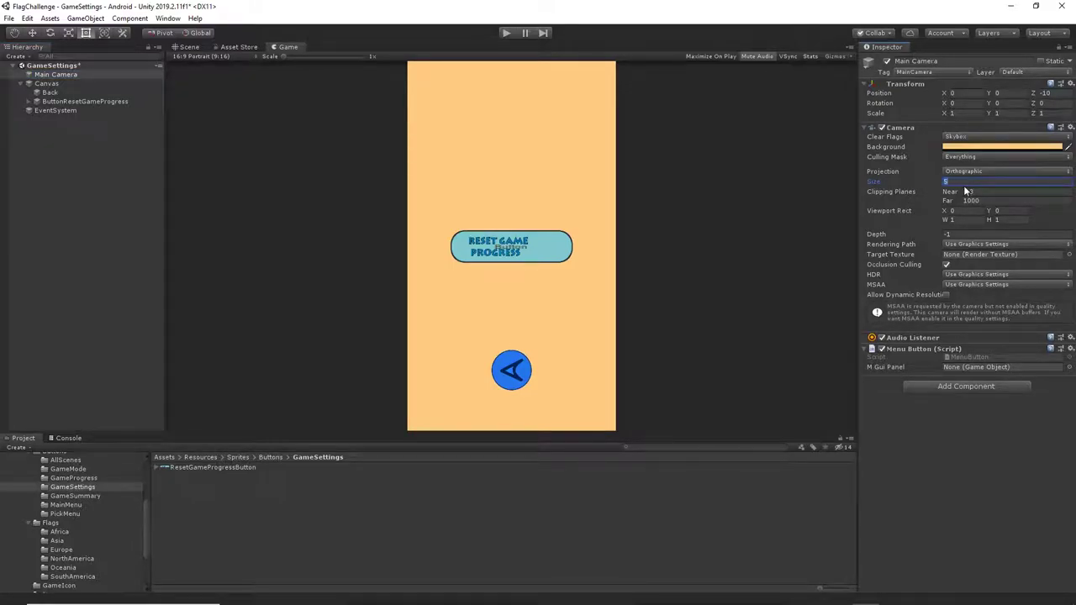
{"action": "type", "text": "2.5"}
{"action": "left_click", "coordinate": [894, 426]}
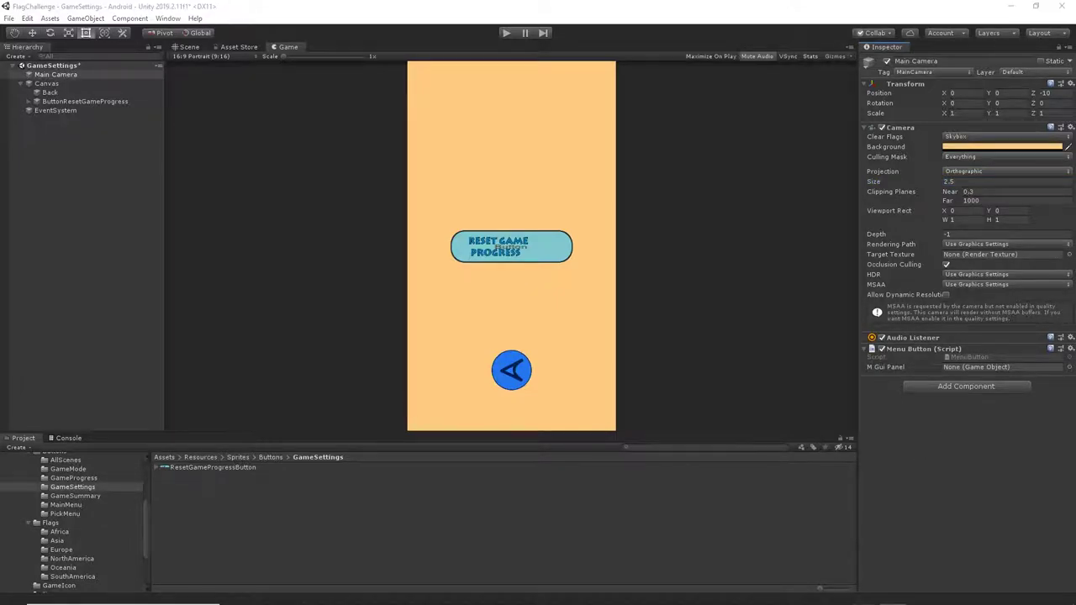
{"action": "left_click", "coordinate": [48, 84]}
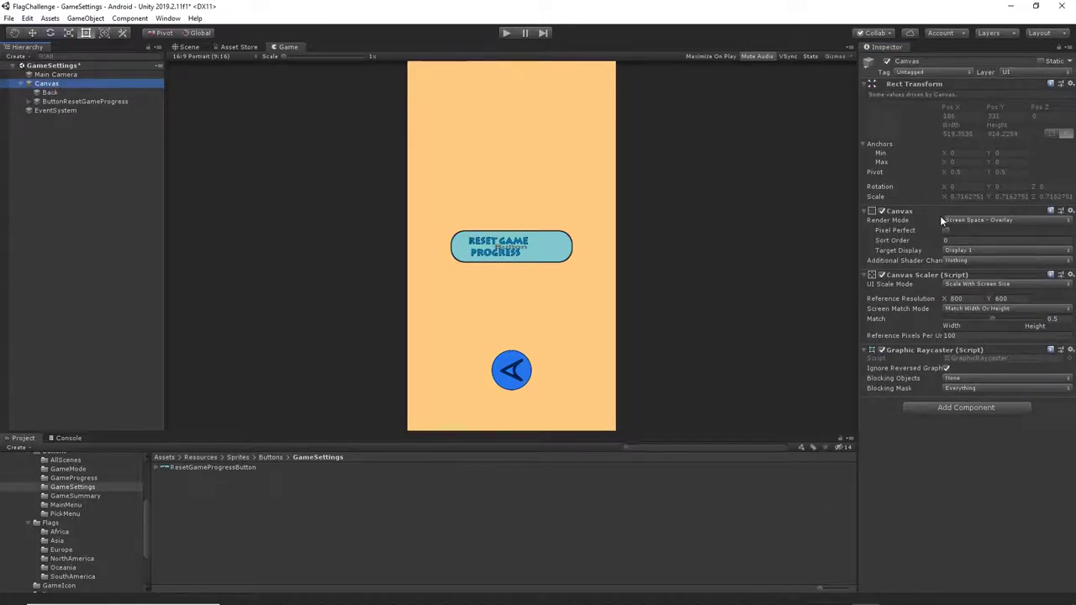
Set the Canvas to Screen Space - Camera with Main Camera, plane distance 10, matching height.
{"action": "left_click", "coordinate": [992, 221]}
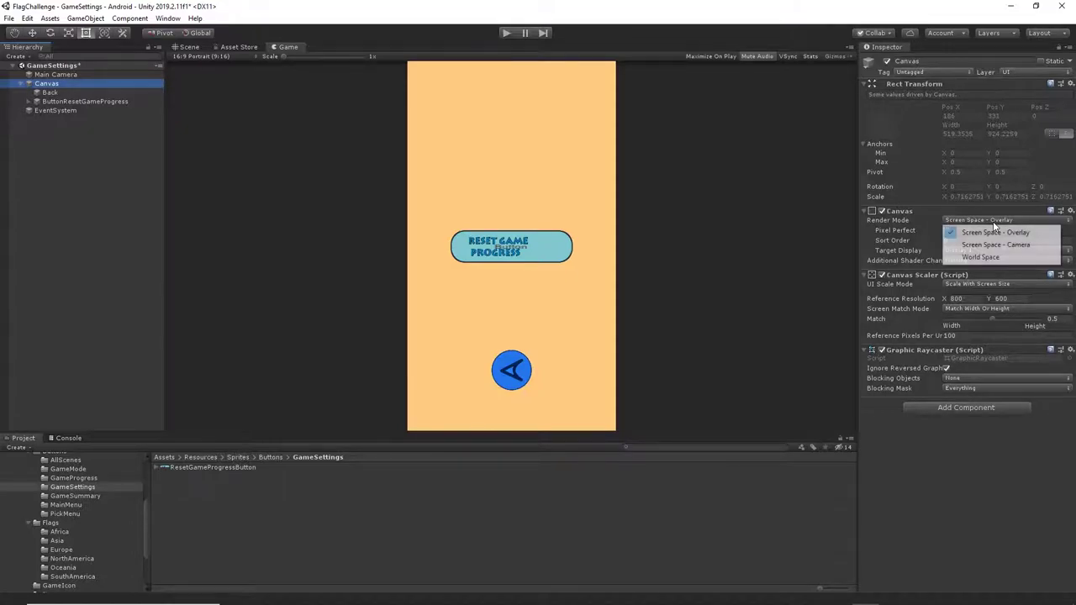
{"action": "left_click", "coordinate": [981, 247]}
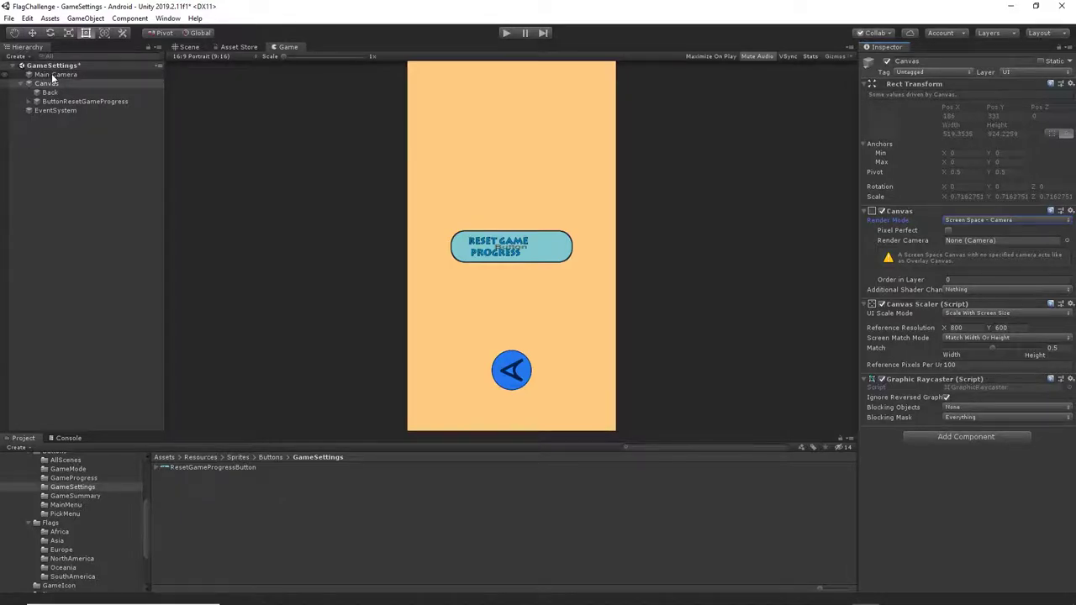
{"action": "left_click_drag", "start_coordinate": [52, 74], "coordinate": [970, 242]}
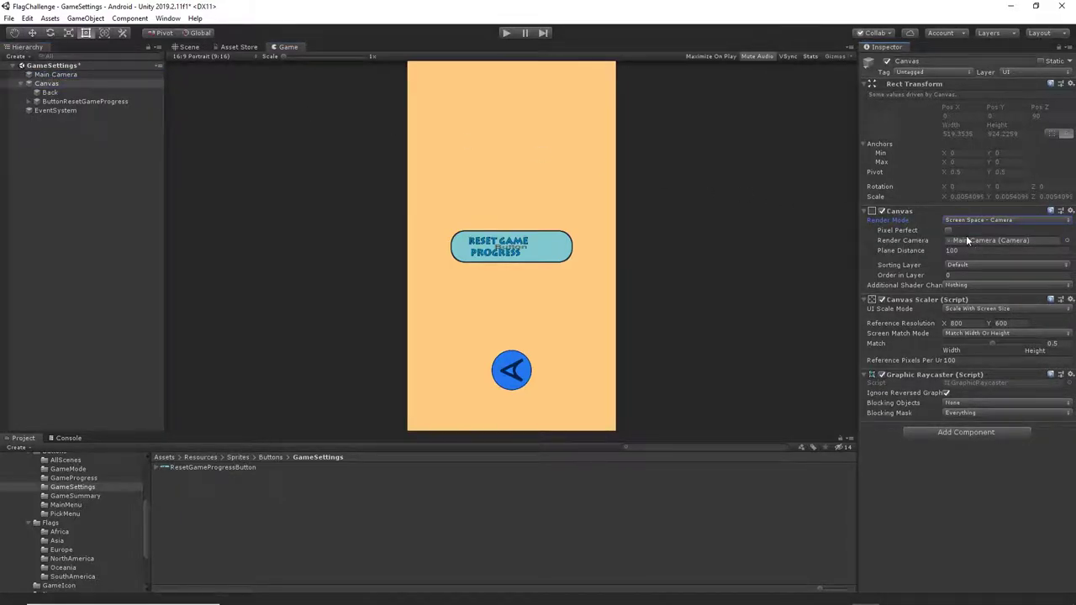
{"action": "left_click", "coordinate": [985, 252]}
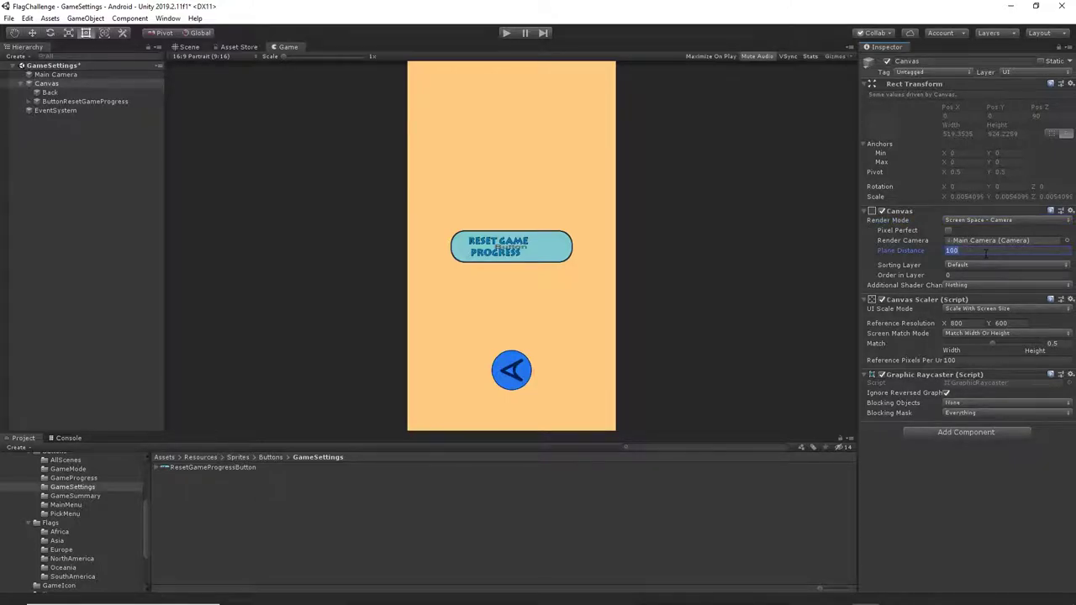
{"action": "type", "text": "10"}
{"action": "left_click", "coordinate": [983, 264]}
{"action": "left_click", "coordinate": [983, 263]}
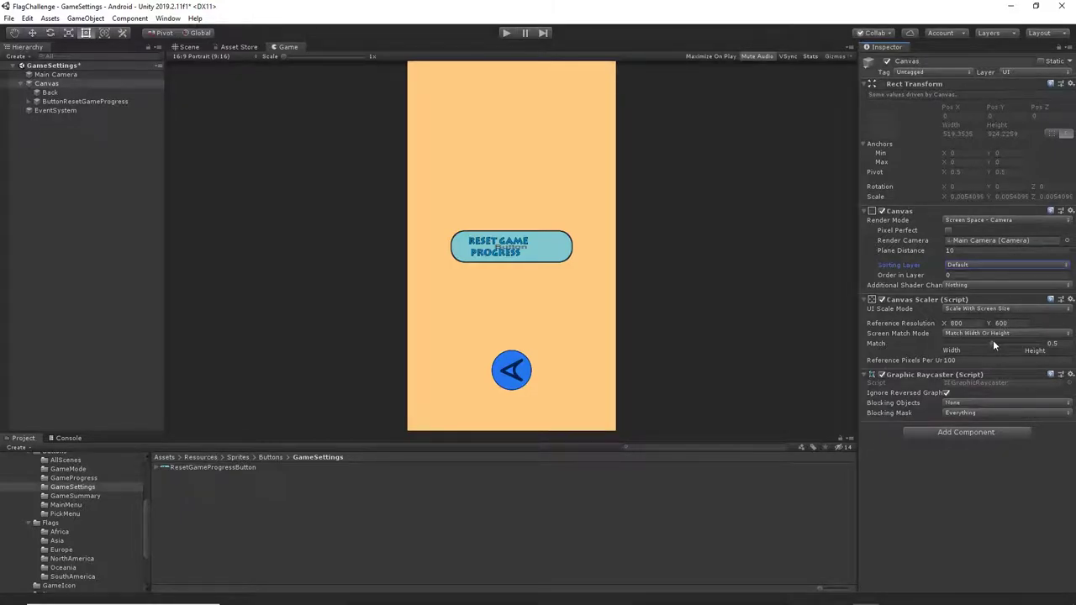
{"action": "left_click_drag", "start_coordinate": [992, 344], "coordinate": [1050, 345]}
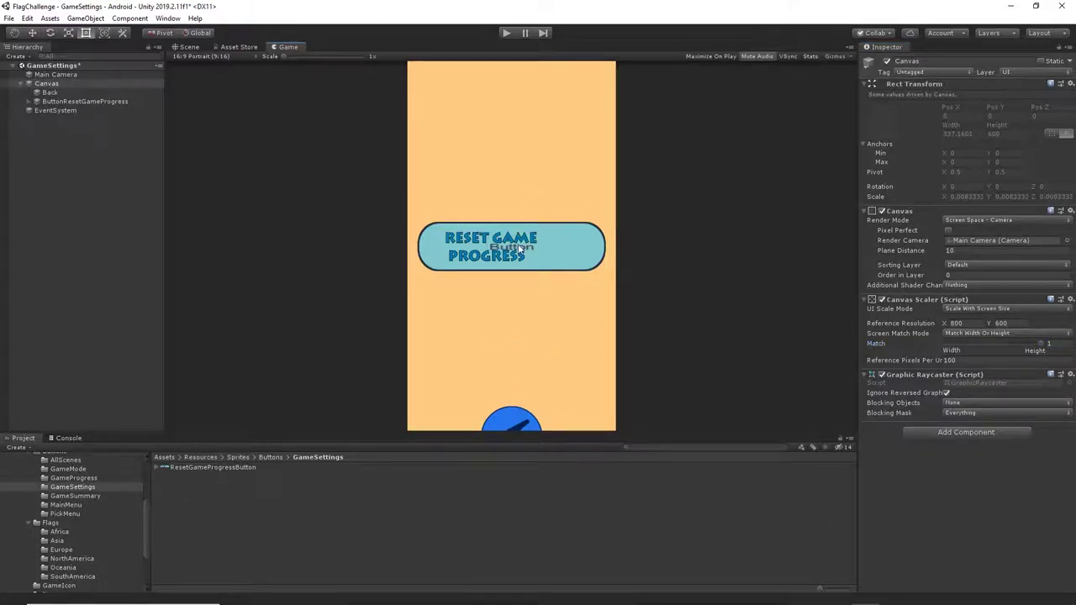
Move the Back button up to Pos Y -219.4 and resize it to 80×80.
{"action": "left_click", "coordinate": [52, 93]}
{"action": "left_click_drag", "start_coordinate": [994, 92], "coordinate": [363, 127]}
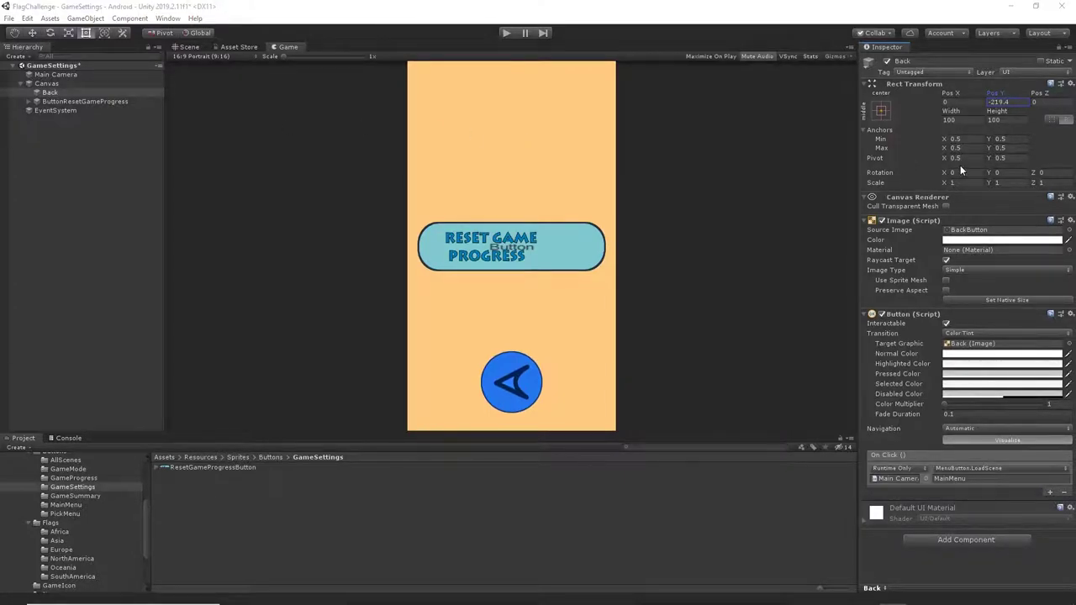
{"action": "left_click", "coordinate": [965, 121]}
{"action": "type", "text": "80"}
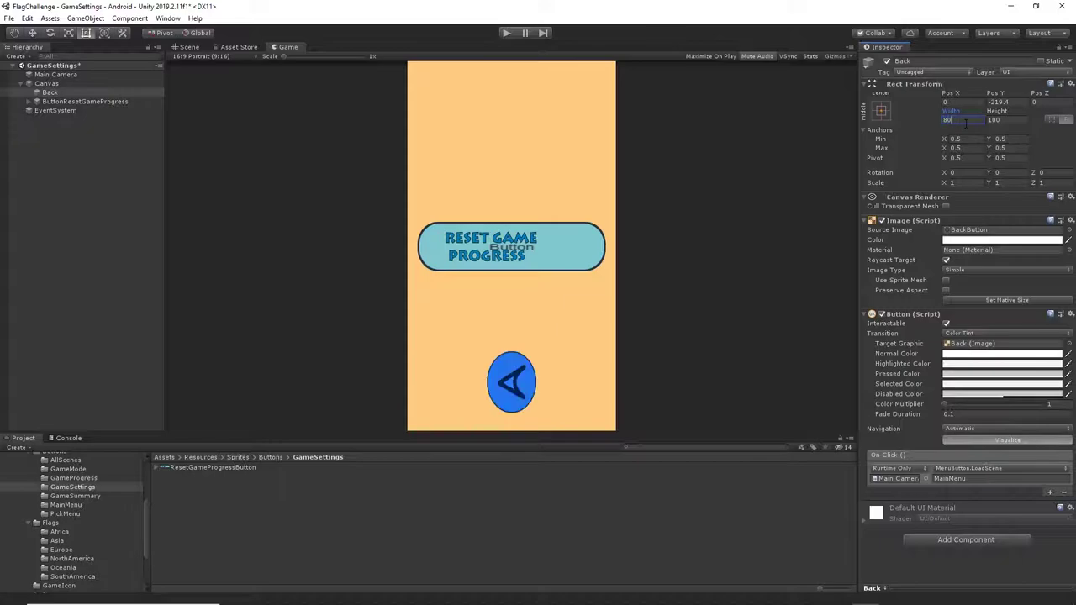
{"action": "key", "text": "Tab"}
{"action": "type", "text": "80"}
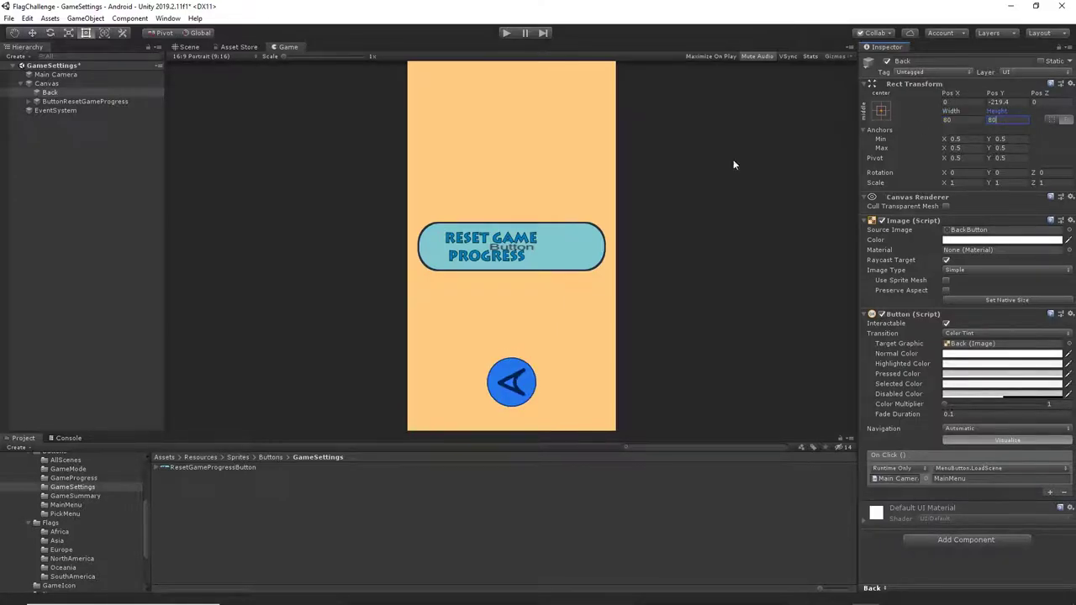
{"action": "left_click", "coordinate": [49, 102]}
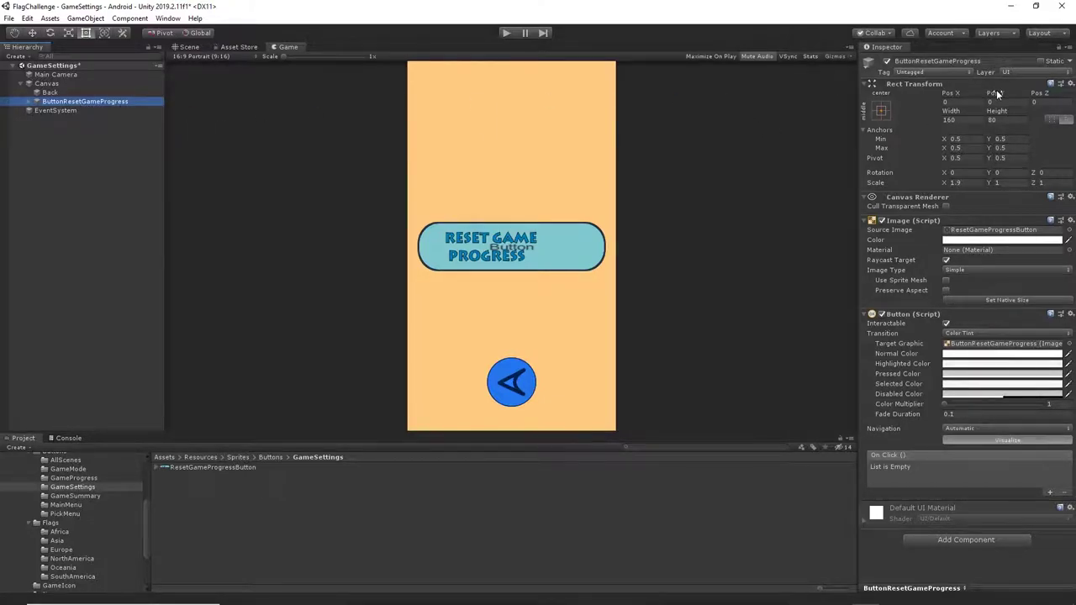
Raise the reset button to Pos Y 50.8 and delete its Text child.
{"action": "left_click_drag", "start_coordinate": [996, 93], "coordinate": [1060, 122]}
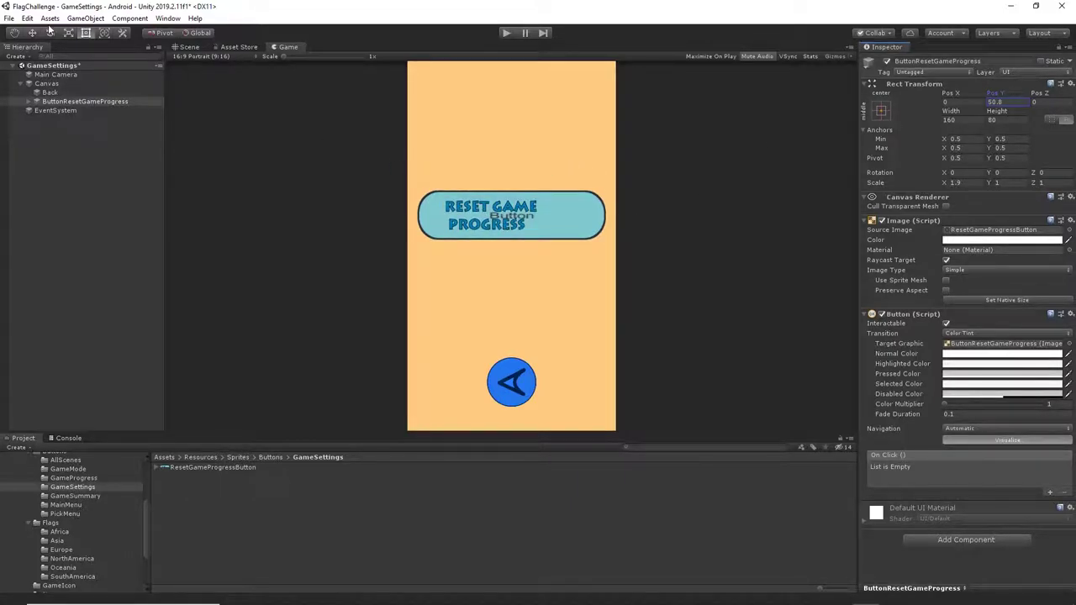
{"action": "left_click", "coordinate": [37, 100]}
{"action": "left_click", "coordinate": [57, 111]}
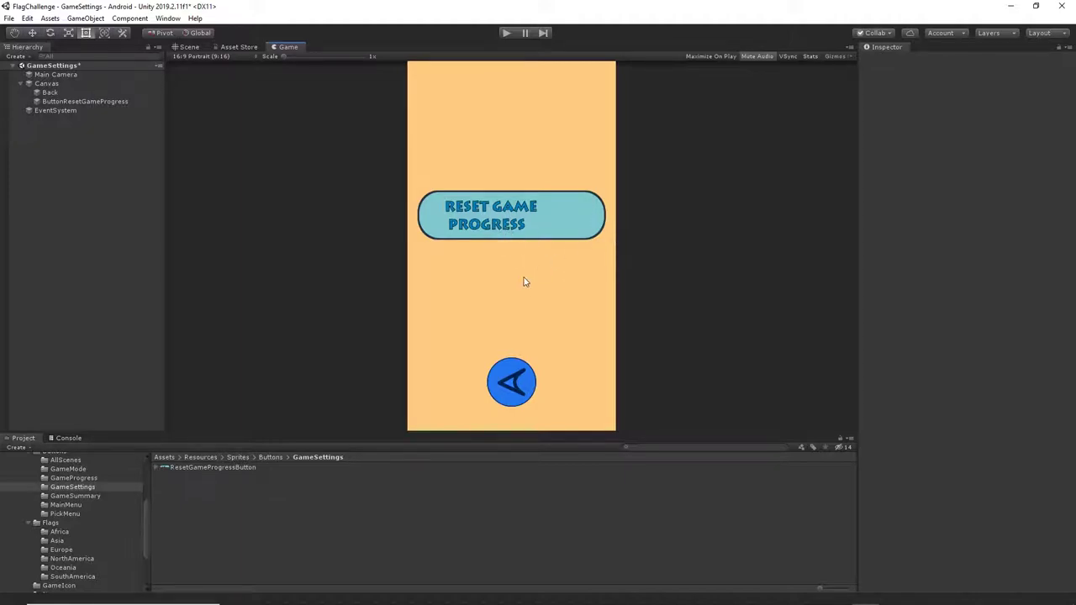
{"action": "left_click", "coordinate": [85, 101]}
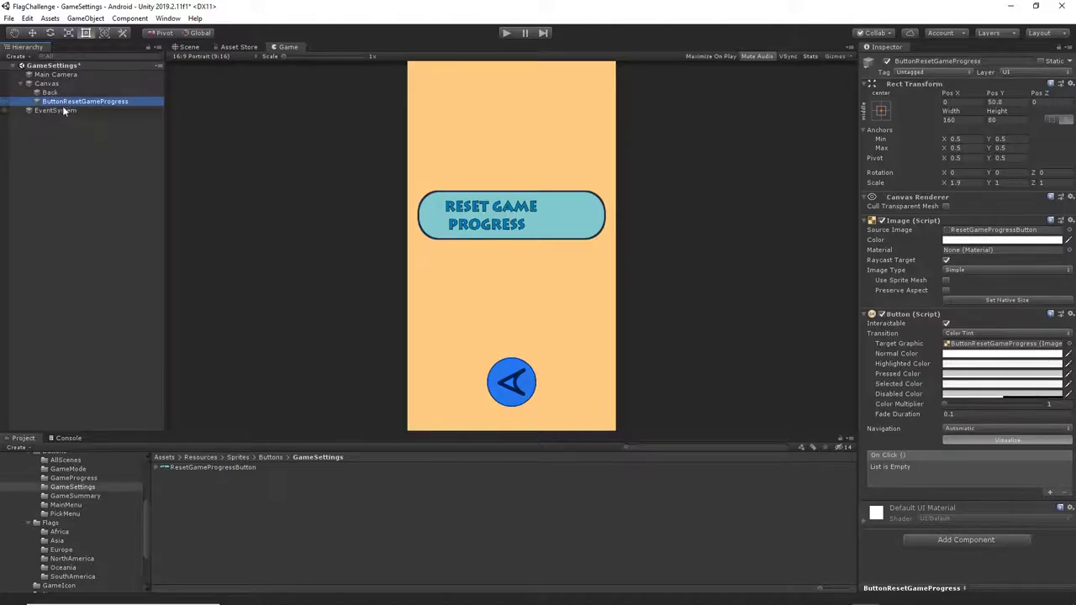
Add a UI Image inside ButtonResetGameProgress named RadialProgressBar.
{"action": "right_click", "coordinate": [79, 102]}
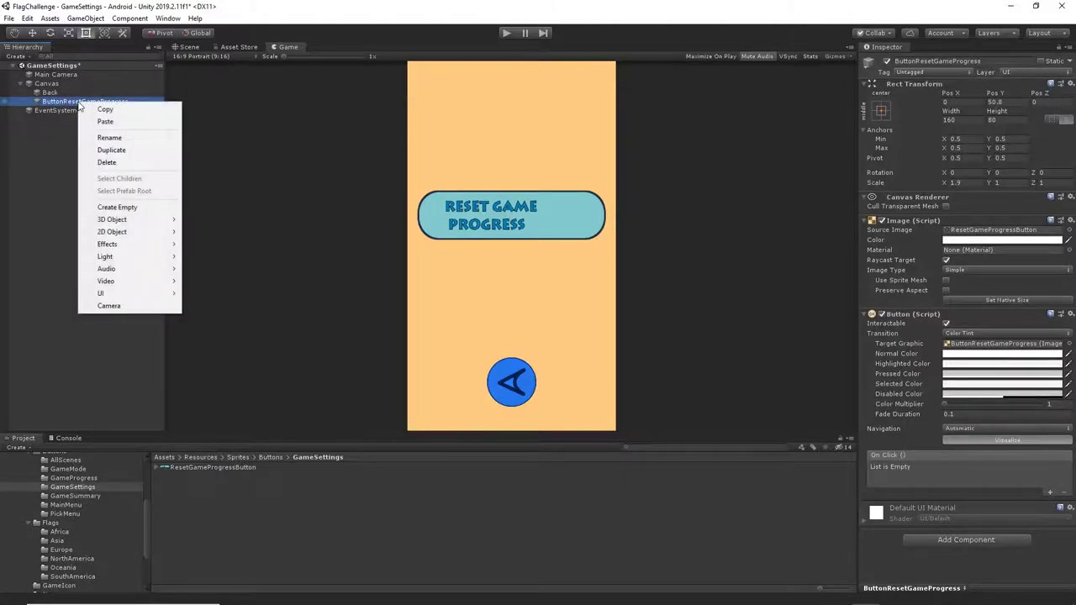
{"action": "mouse_move", "coordinate": [134, 293]}
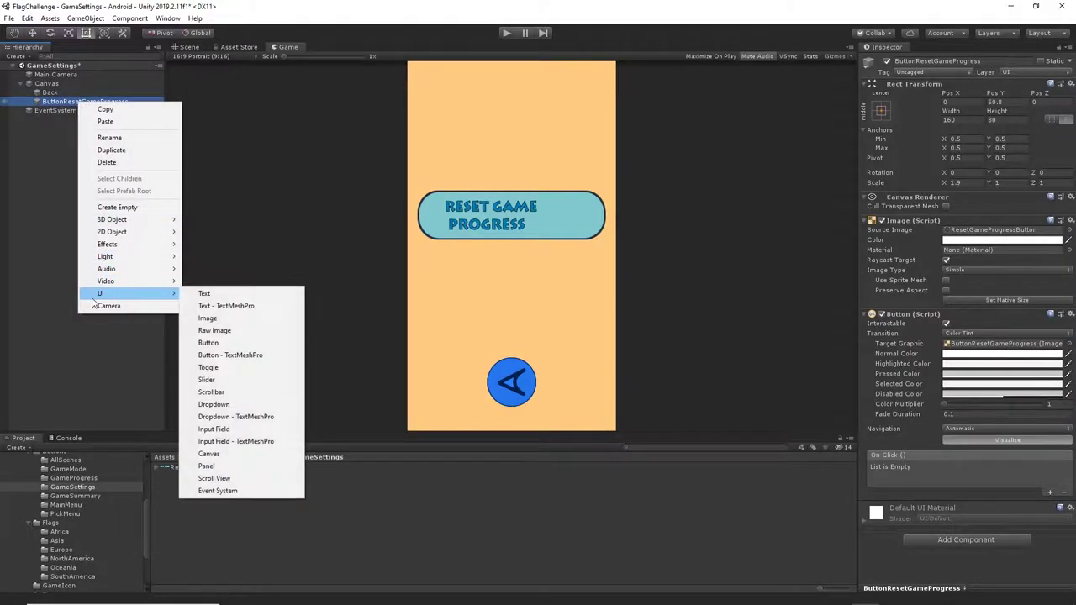
{"action": "left_click", "coordinate": [269, 317]}
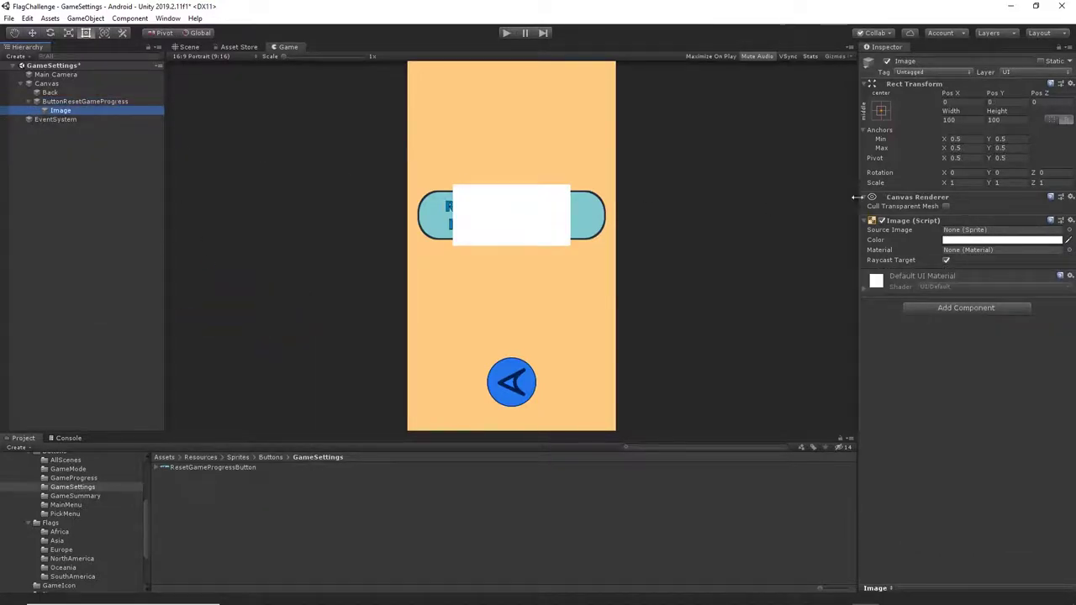
{"action": "left_click", "coordinate": [908, 61]}
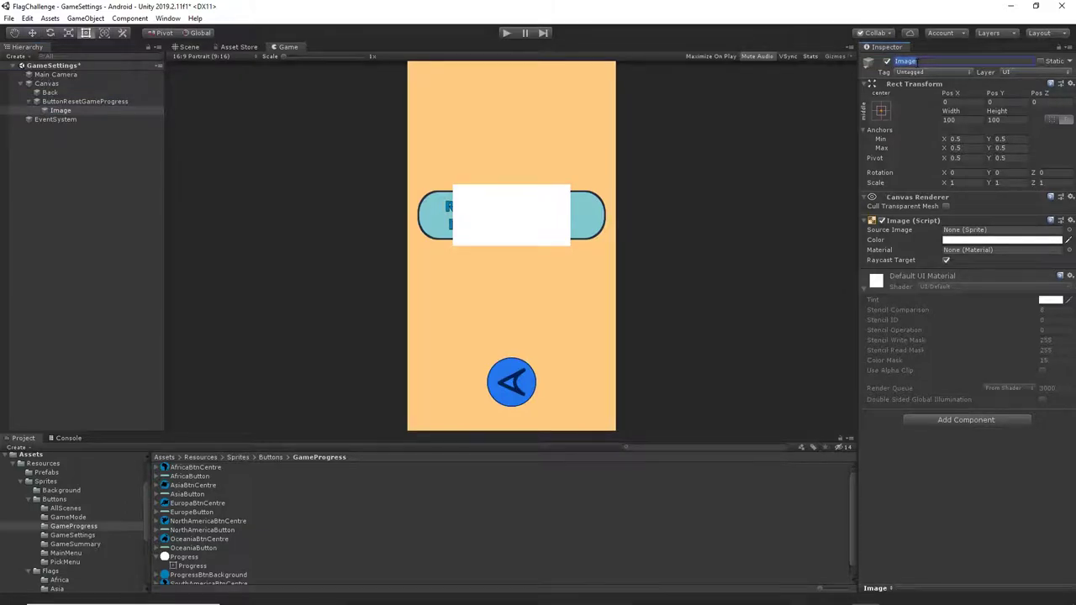
{"action": "type", "text": "P"}
{"action": "type", "text": "adialProgressBar"}
{"action": "key", "text": "Return"}
Size the RadialProgressBar image to 70×70 with an X scale of 0.52.
{"action": "left_click", "coordinate": [950, 120]}
{"action": "type", "text": "70"}
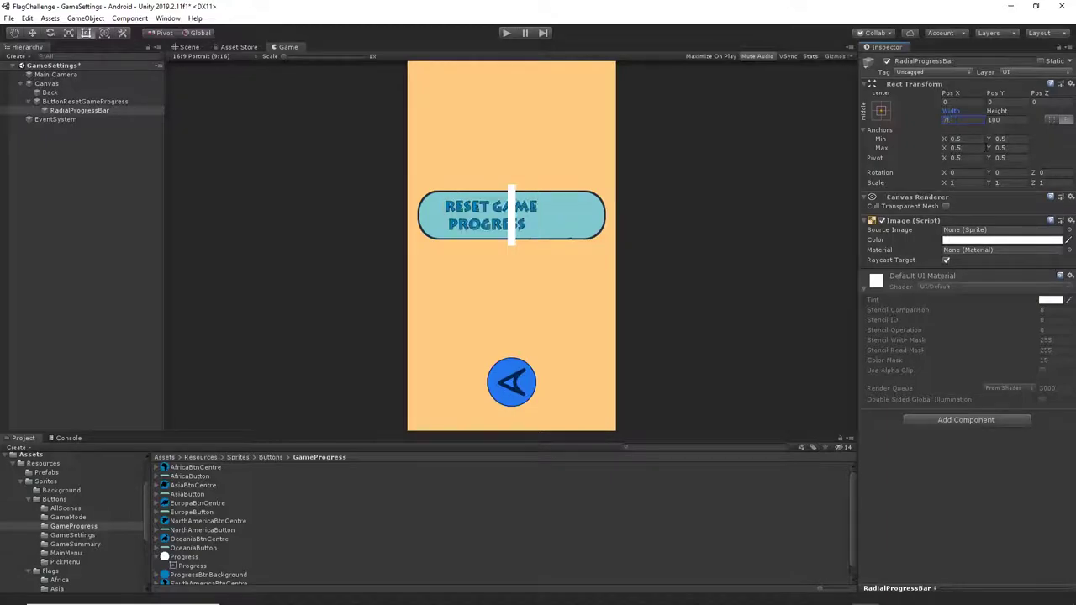
{"action": "key", "text": "Tab"}
{"action": "type", "text": "70"}
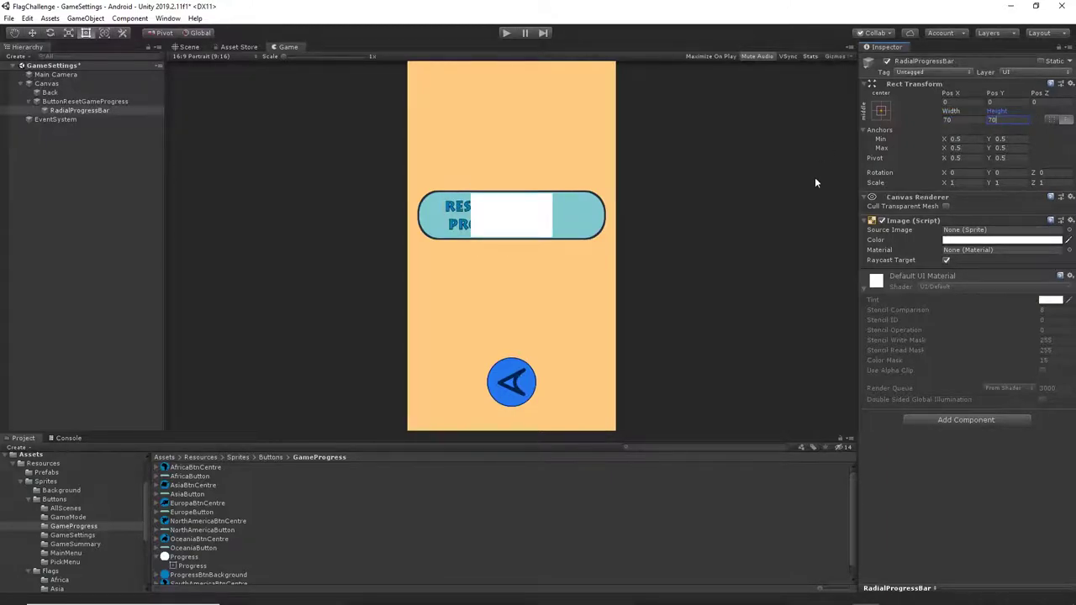
{"action": "key", "text": "Return"}
{"action": "left_click", "coordinate": [974, 182]}
{"action": "type", "text": "0.5"}
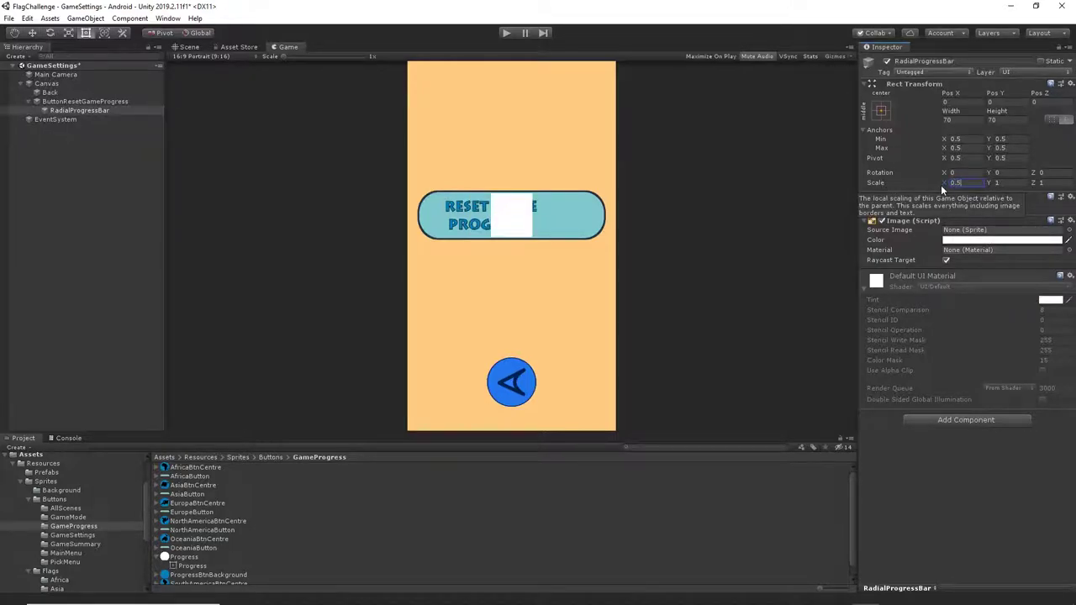
{"action": "type", "text": "2"}
{"action": "key", "text": "Return"}
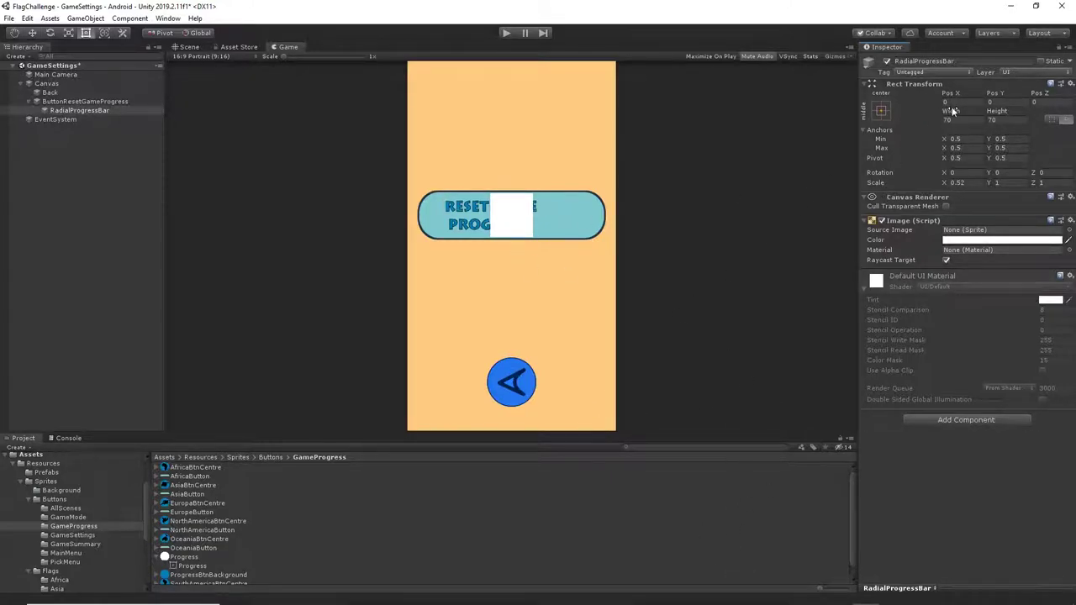
Give RadialProgressBar the ProgressBtnBackground sprite and move it to Pos X 57.82.
{"action": "left_click_drag", "start_coordinate": [946, 93], "coordinate": [812, 144]}
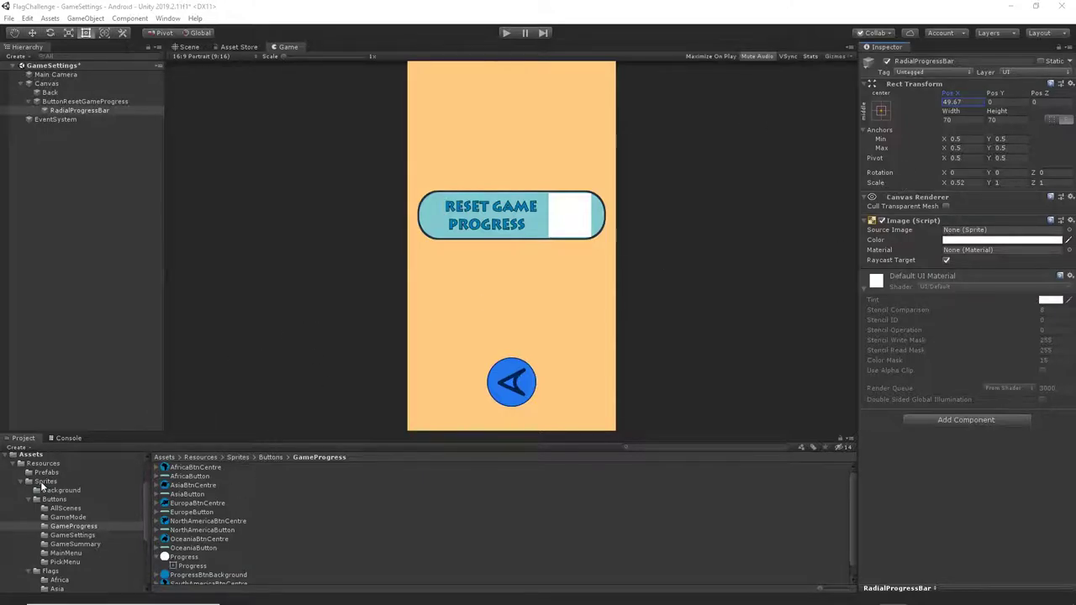
{"action": "left_click", "coordinate": [84, 527]}
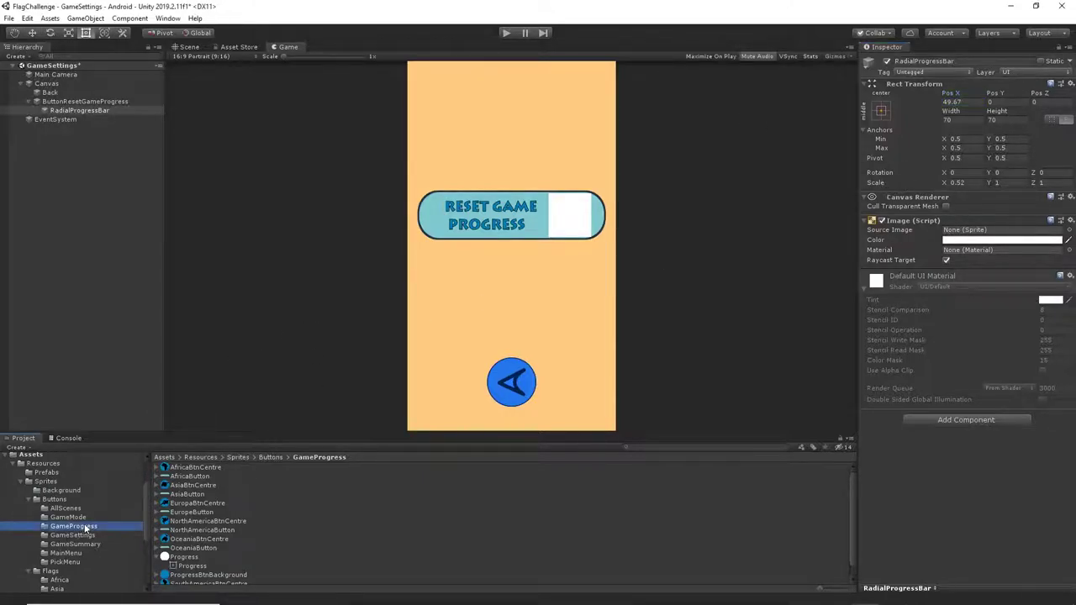
{"action": "scroll", "coordinate": [274, 527], "scroll_direction": "down", "scroll_amount": 1}
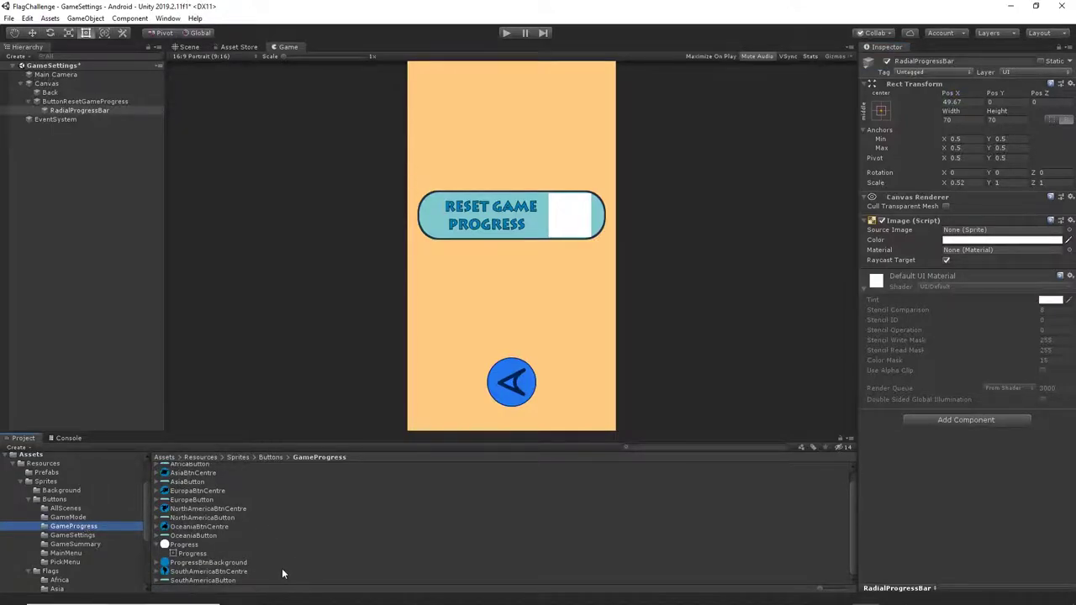
{"action": "left_click", "coordinate": [204, 562]}
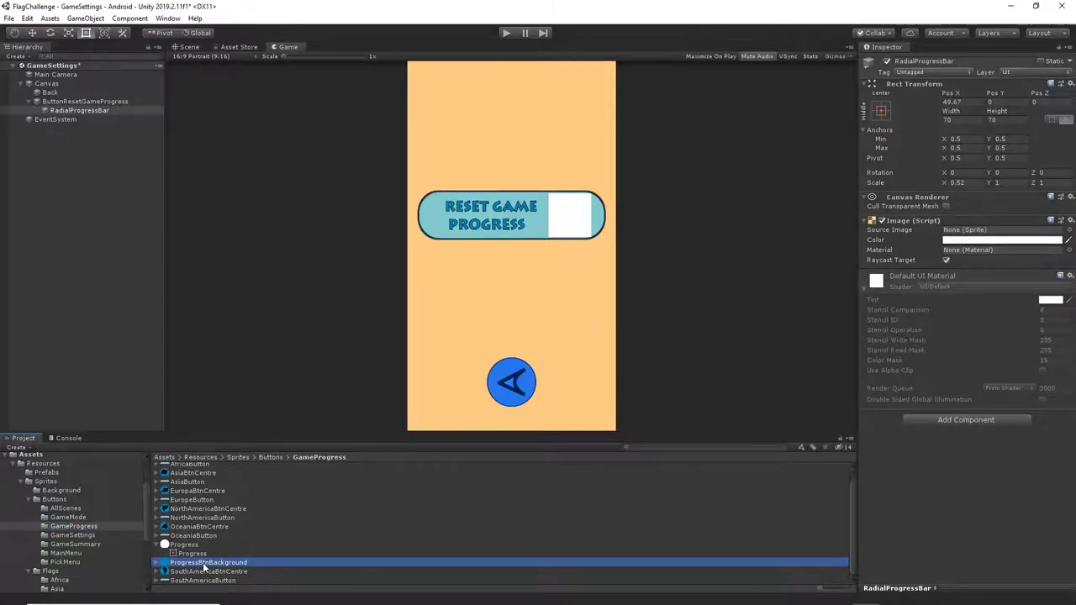
{"action": "left_click_drag", "start_coordinate": [204, 566], "coordinate": [978, 232]}
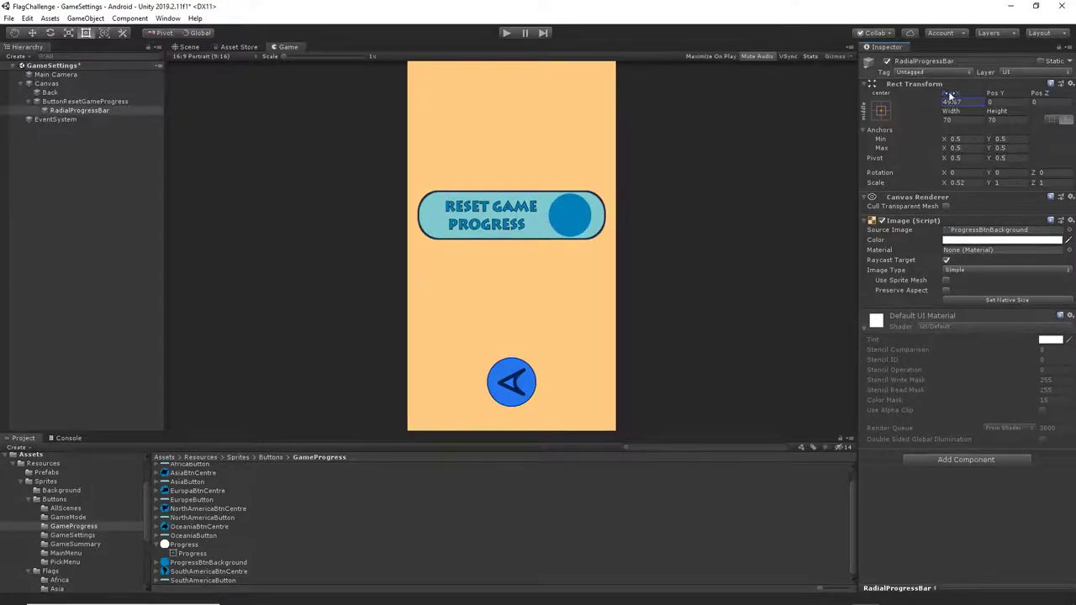
{"action": "left_click_drag", "start_coordinate": [950, 96], "coordinate": [35, 96]}
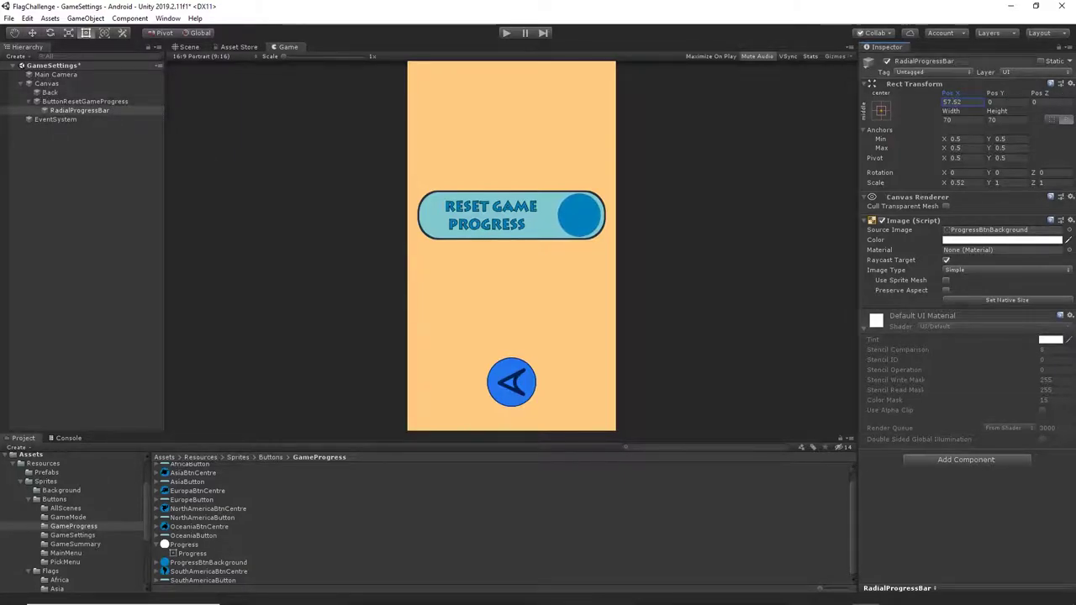
Set the RadialProgressBar Image colour to grey A9A3A3.
{"action": "left_click", "coordinate": [960, 241]}
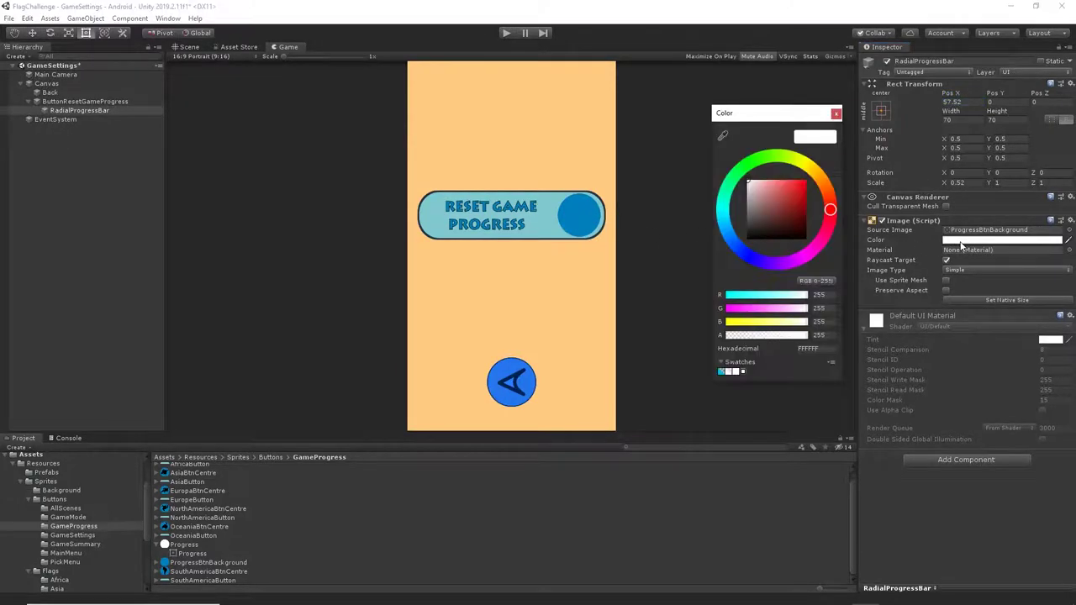
{"action": "left_click", "coordinate": [751, 196]}
{"action": "left_click_drag", "start_coordinate": [750, 195], "coordinate": [749, 199]}
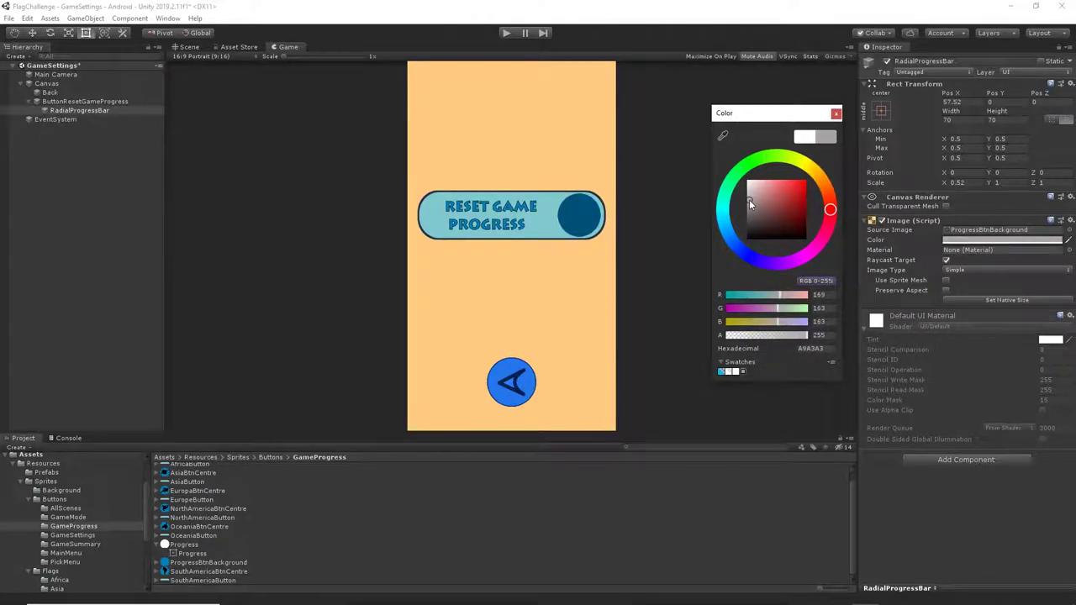
{"action": "left_click", "coordinate": [836, 112]}
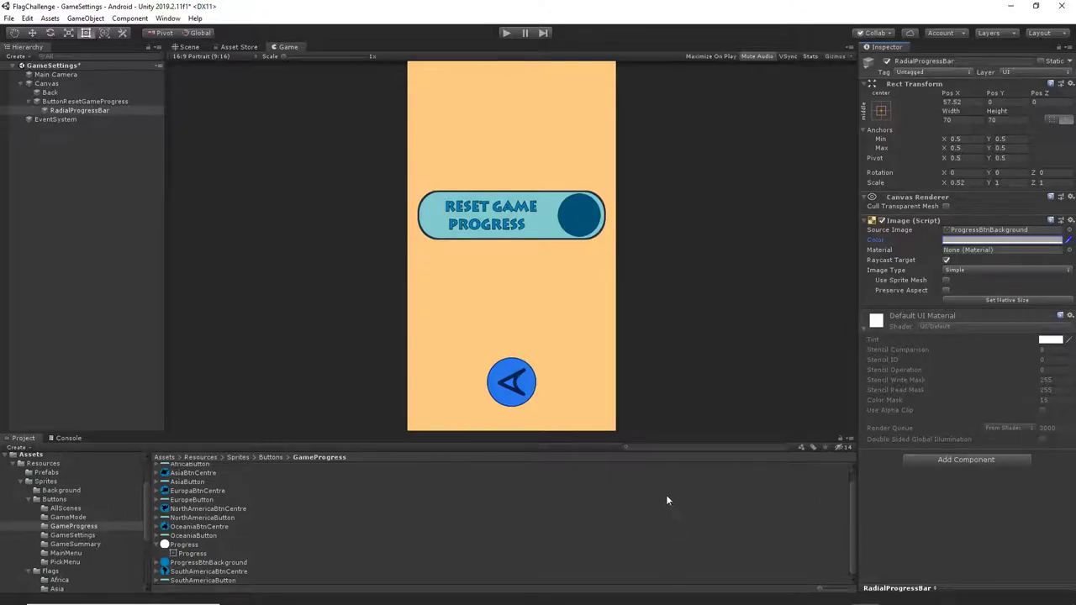
Add a Shadow component to RadialProgressBar, toggling it off and on to compare, leaving it enabled.
{"action": "left_click", "coordinate": [913, 459]}
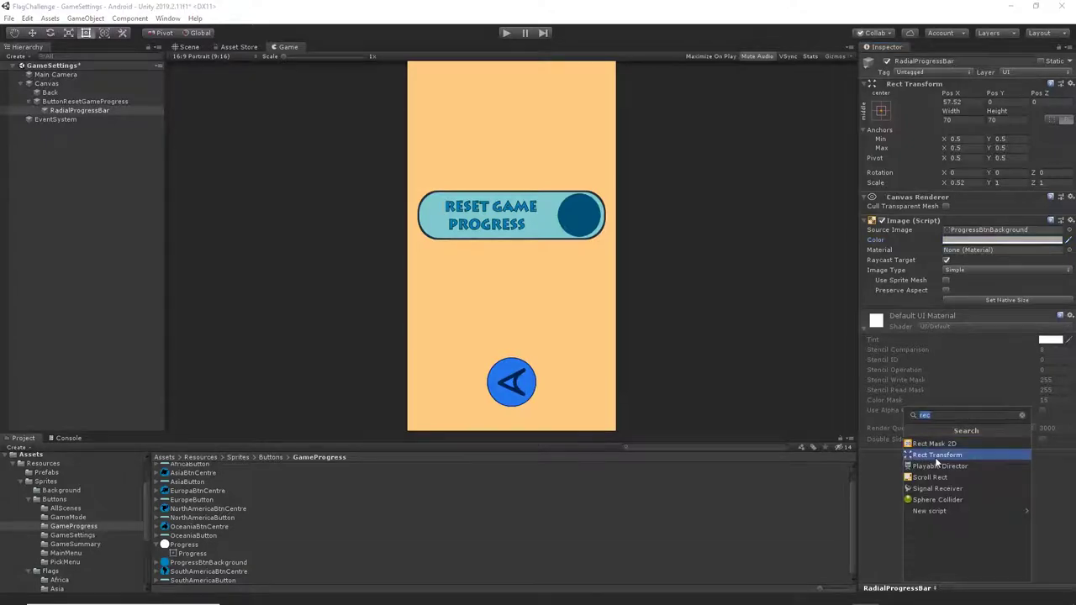
{"action": "type", "text": "shadow"}
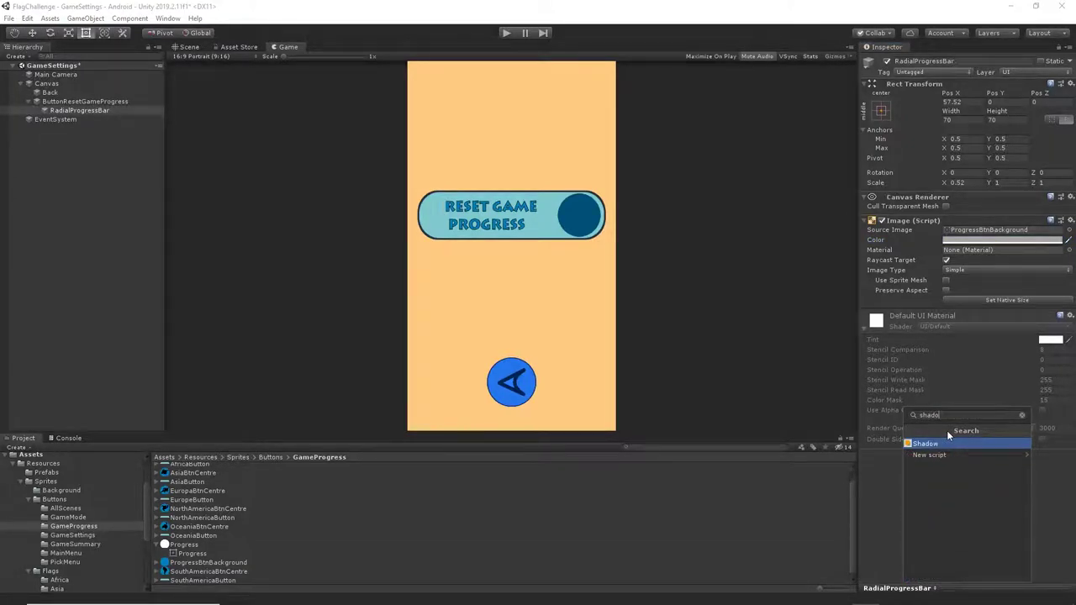
{"action": "key", "text": "Return"}
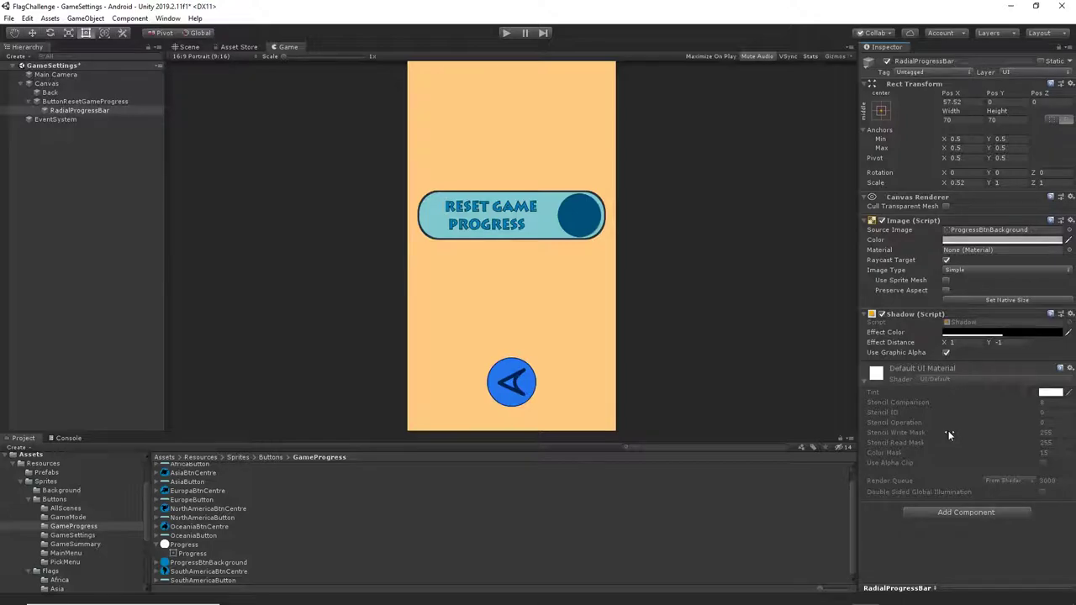
{"action": "left_click", "coordinate": [881, 314]}
{"action": "left_click", "coordinate": [881, 315]}
{"action": "left_click", "coordinate": [882, 314]}
{"action": "left_click", "coordinate": [881, 314]}
Attach the ProgressBar script from the Scripts folder to RadialProgressBar's Inspector.
{"action": "scroll", "coordinate": [58, 529], "scroll_direction": "down", "scroll_amount": 5}
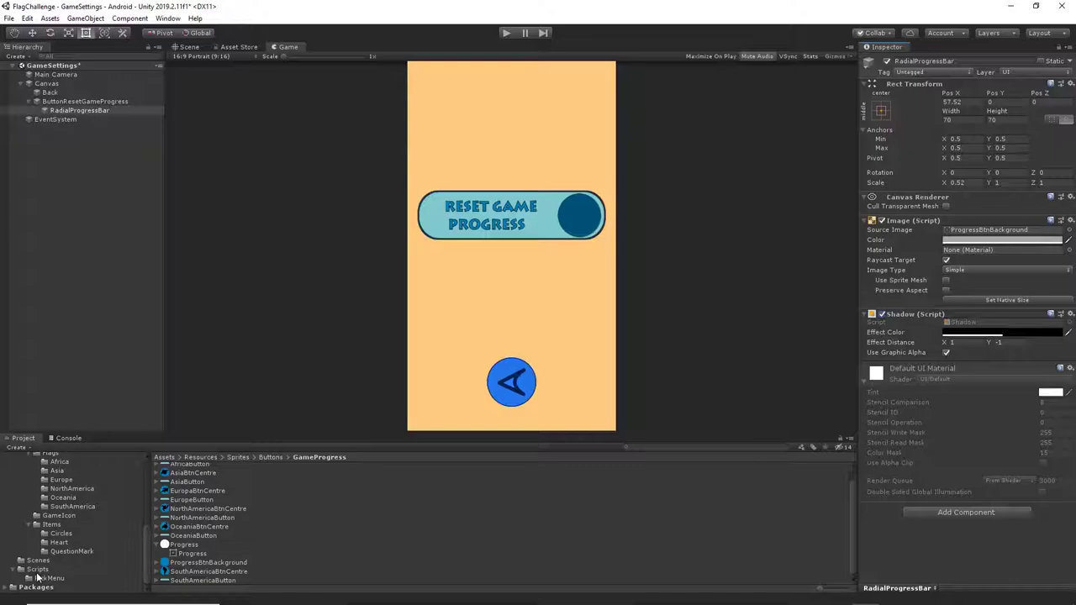
{"action": "left_click", "coordinate": [37, 569]}
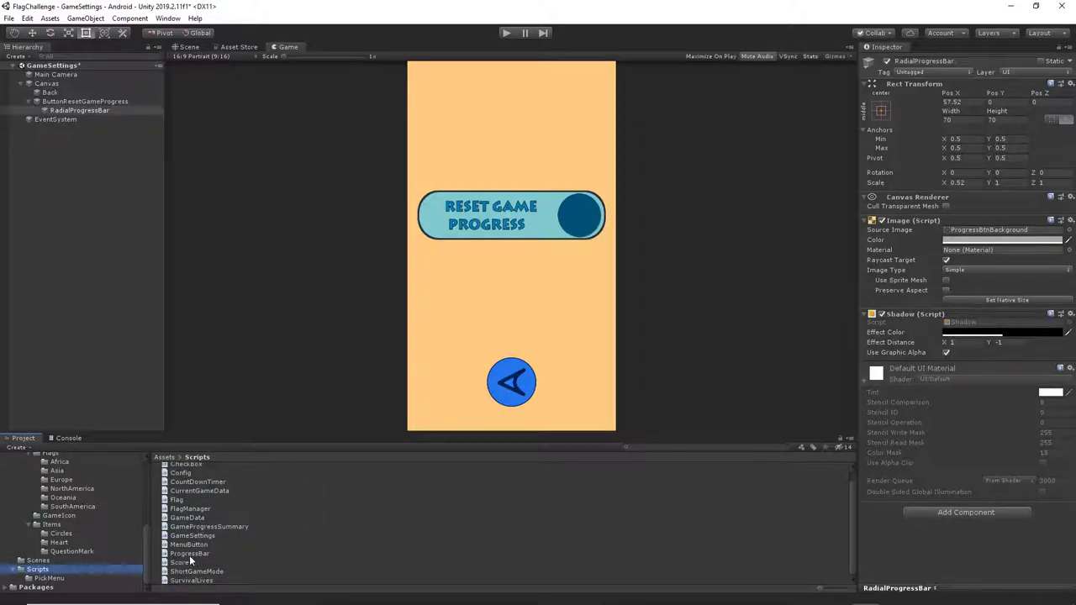
{"action": "left_click_drag", "start_coordinate": [192, 556], "coordinate": [936, 538]}
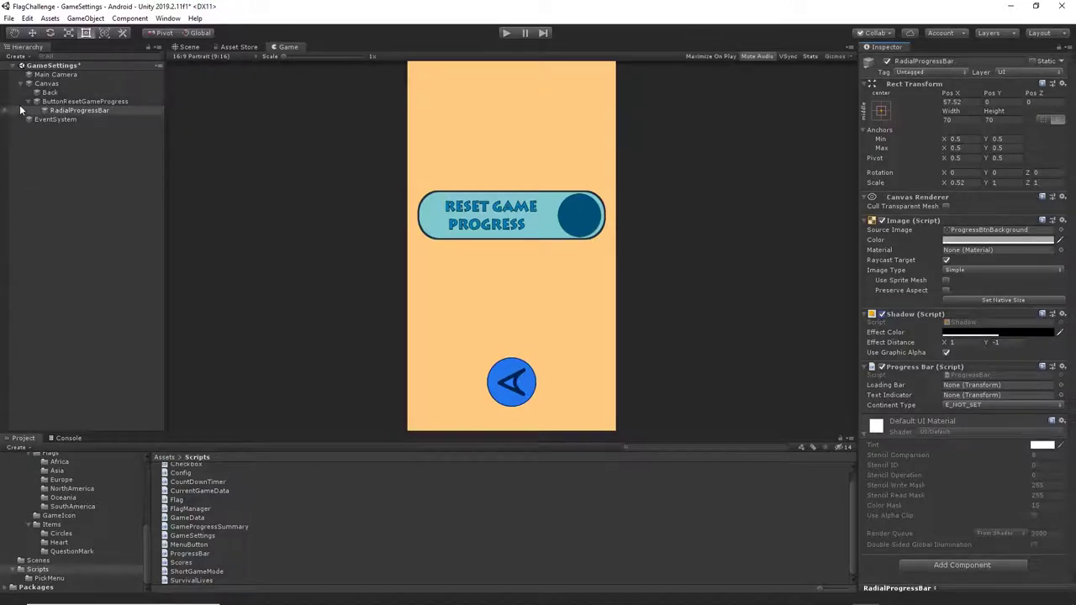
Create a child UI Image under RadialProgressBar using the Progress sprite.
{"action": "right_click", "coordinate": [62, 115]}
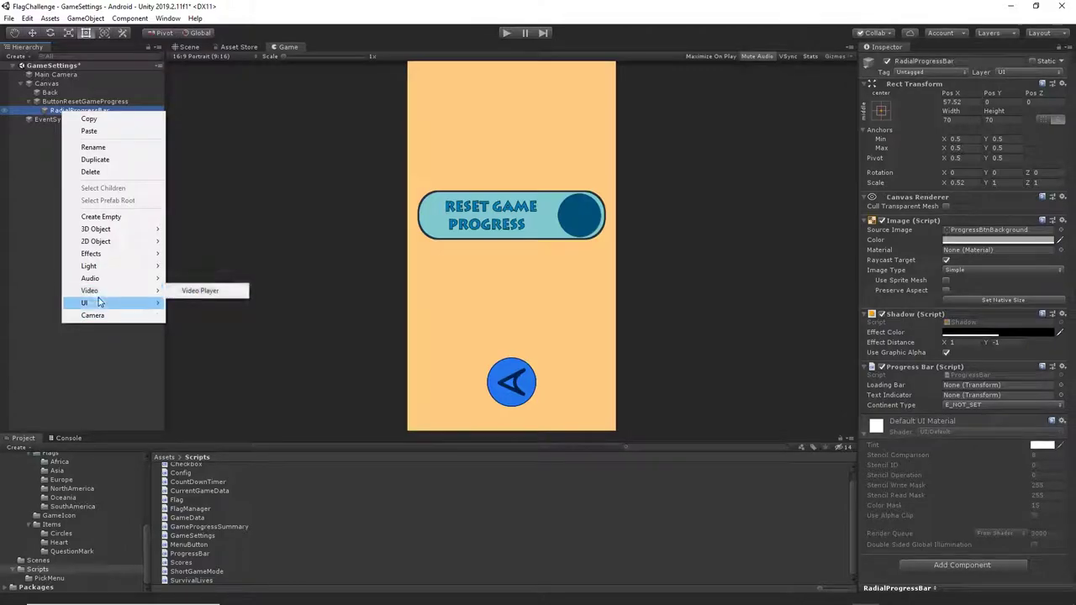
{"action": "mouse_move", "coordinate": [106, 302]}
{"action": "left_click", "coordinate": [217, 330]}
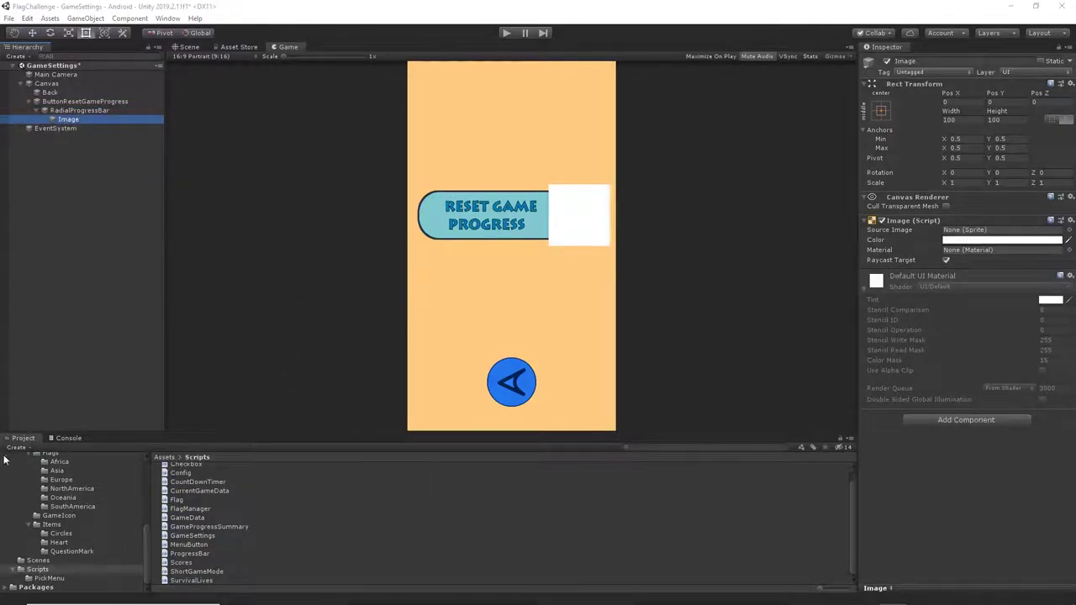
{"action": "scroll", "coordinate": [58, 524], "scroll_direction": "up", "scroll_amount": 3}
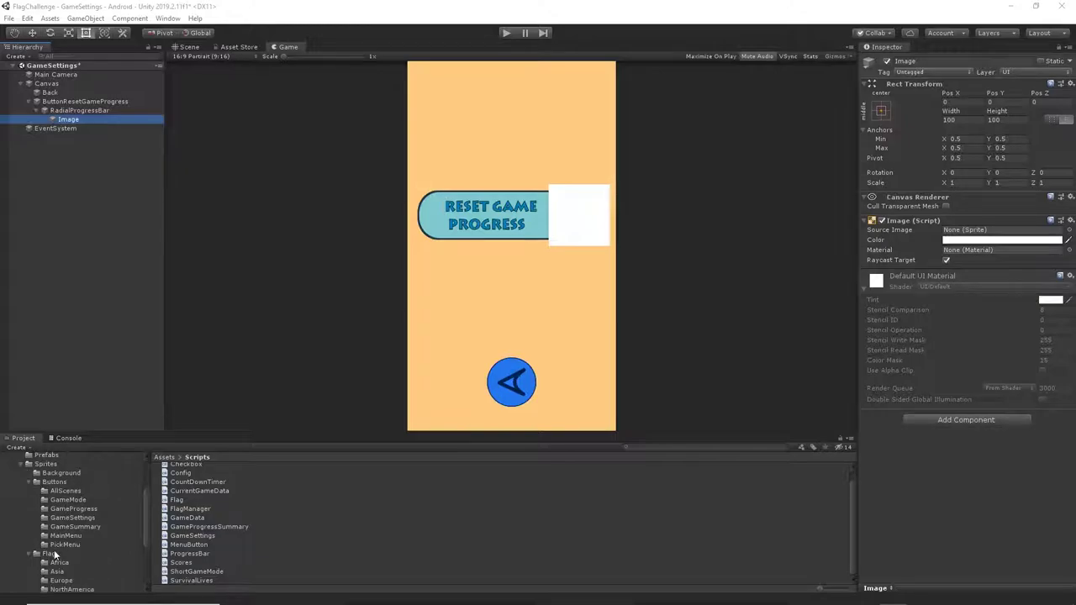
{"action": "left_click", "coordinate": [74, 508]}
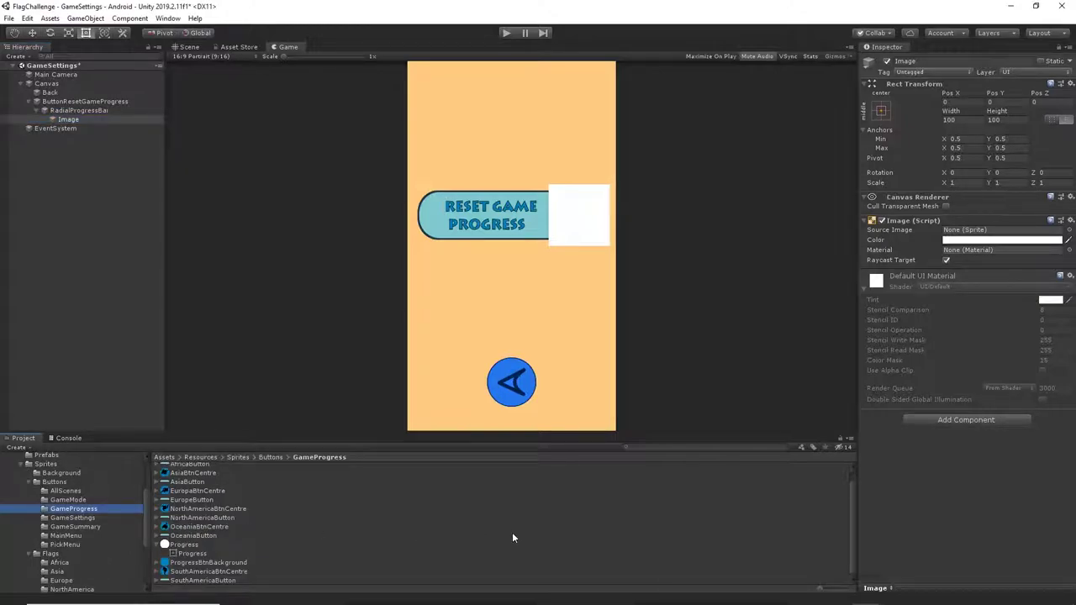
{"action": "left_click", "coordinate": [189, 546]}
{"action": "left_click_drag", "start_coordinate": [192, 549], "coordinate": [953, 239]}
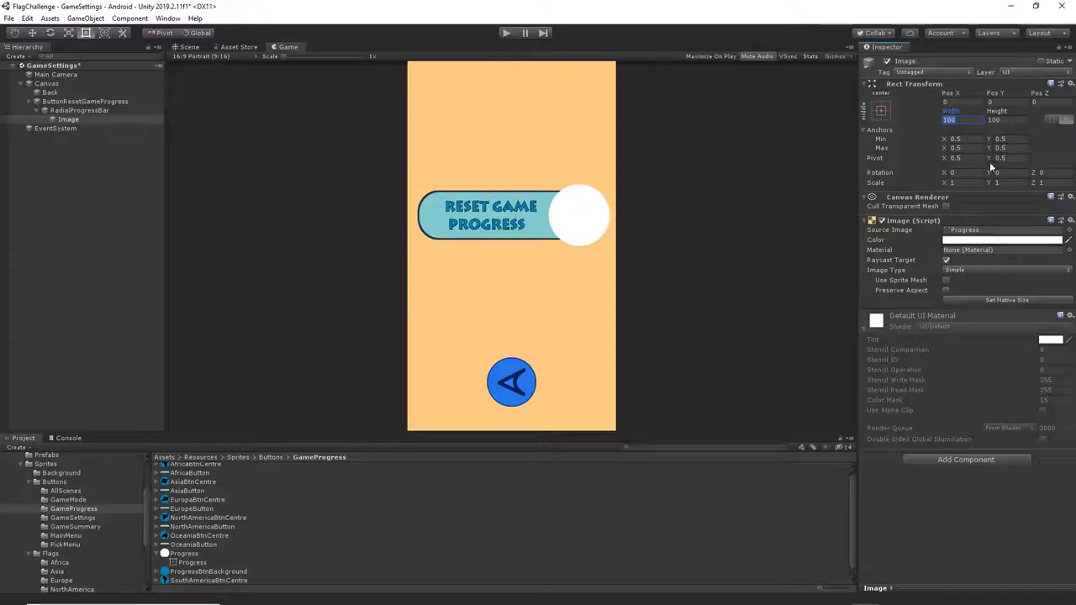
Size the new image to 70 by 70.
{"action": "type", "text": "70"}
{"action": "key", "text": "Tab"}
{"action": "type", "text": "70"}
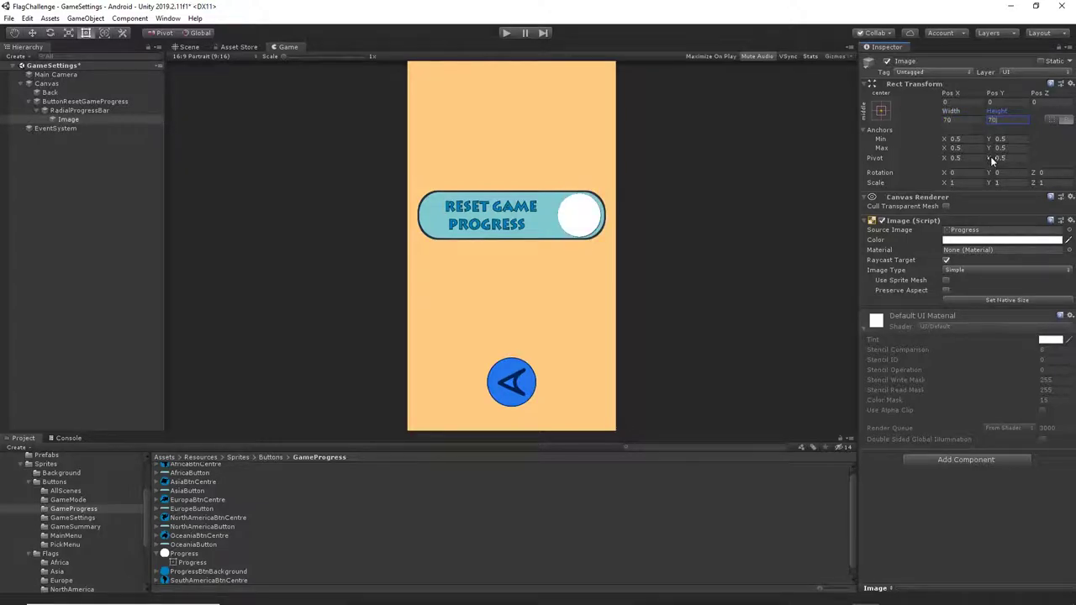
{"action": "left_click", "coordinate": [71, 110]}
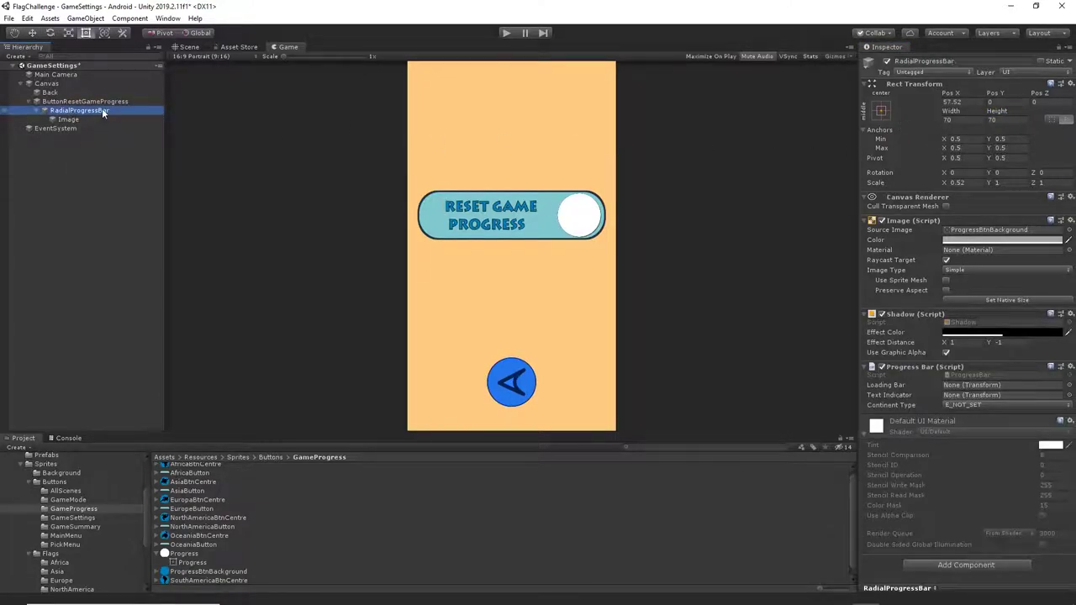
Rename the child image to LoadingBar.
{"action": "left_click", "coordinate": [70, 119]}
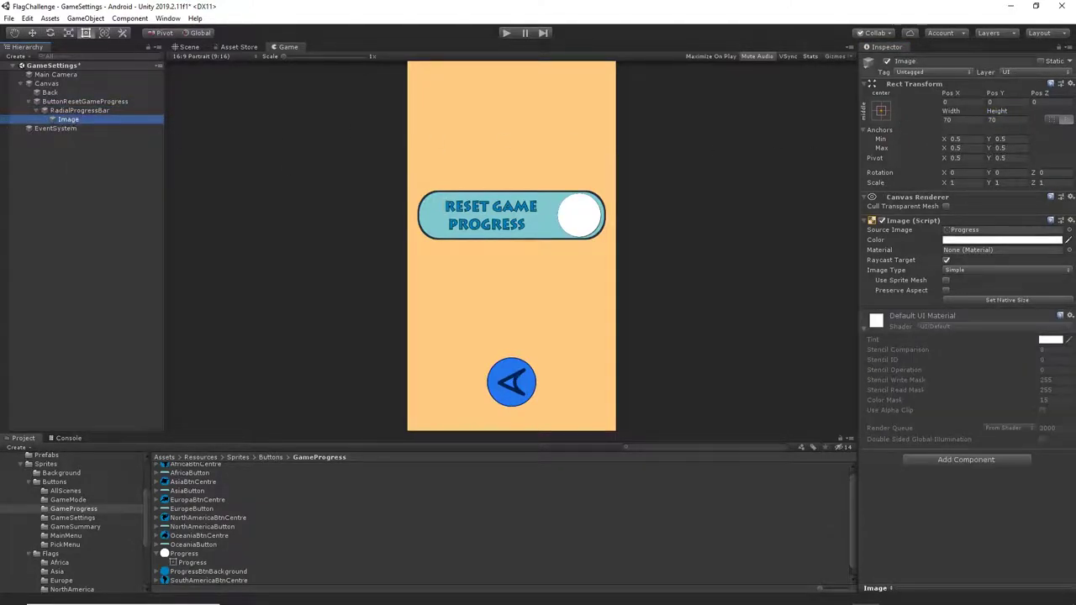
{"action": "left_click", "coordinate": [935, 62]}
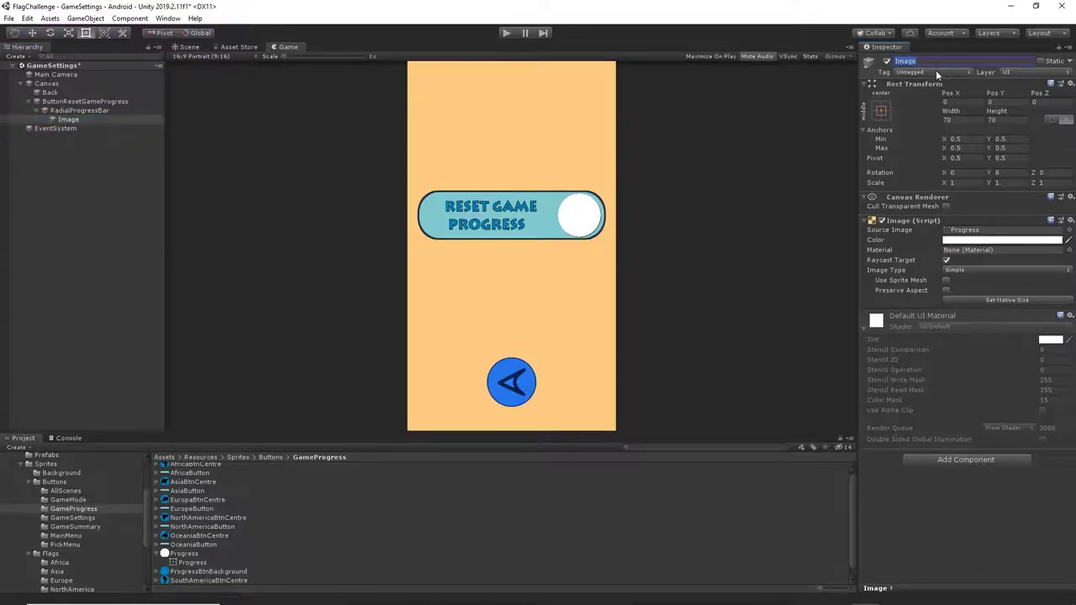
{"action": "type", "text": "LoadingBar"}
{"action": "key", "text": "Return"}
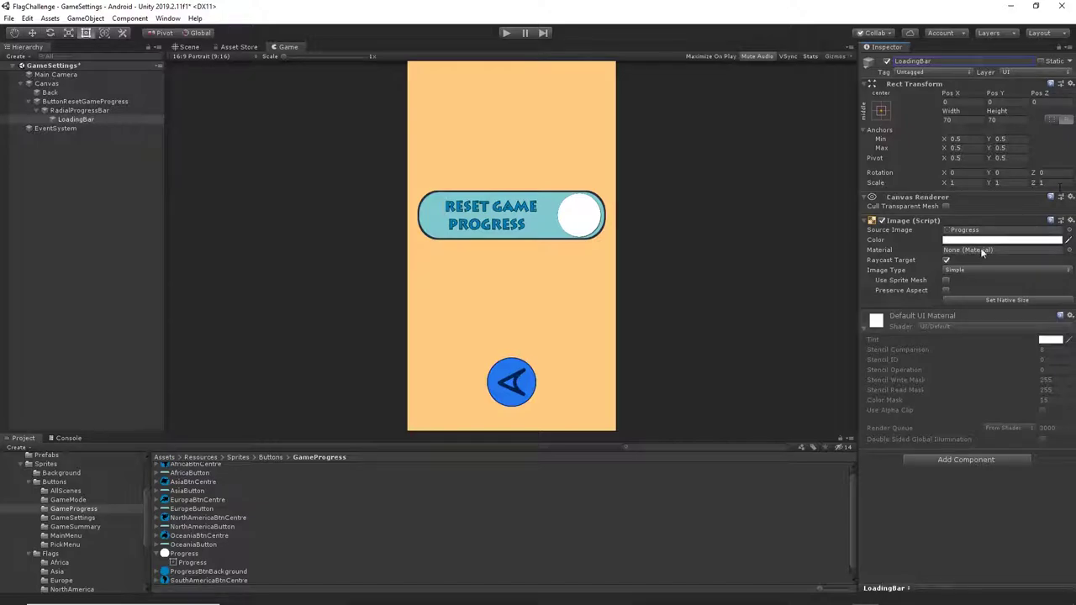
Tint LoadingBar red (FF0000).
{"action": "left_click", "coordinate": [965, 241]}
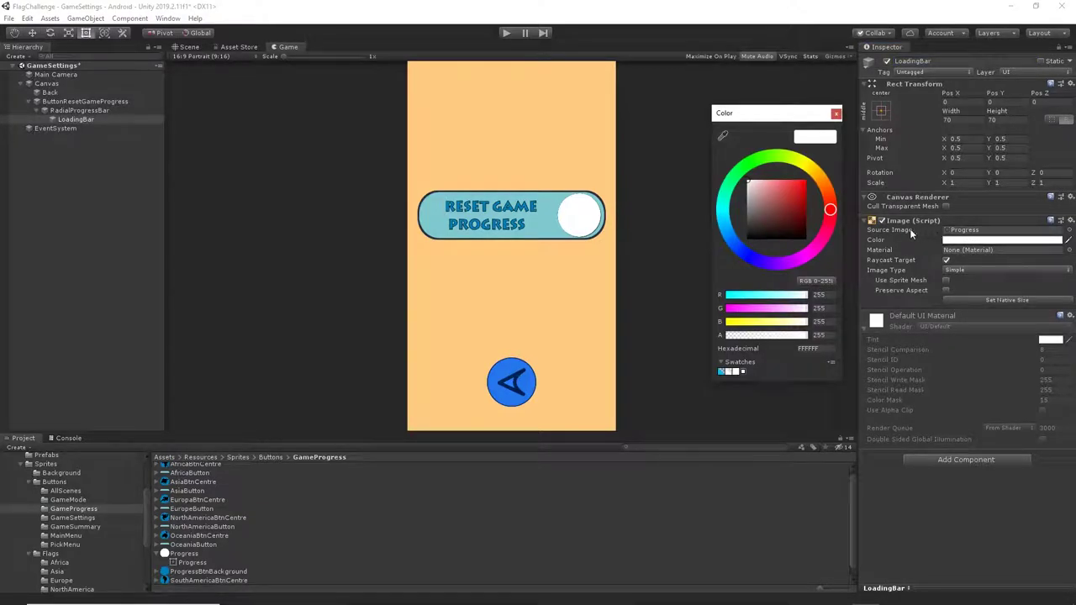
{"action": "left_click", "coordinate": [805, 180]}
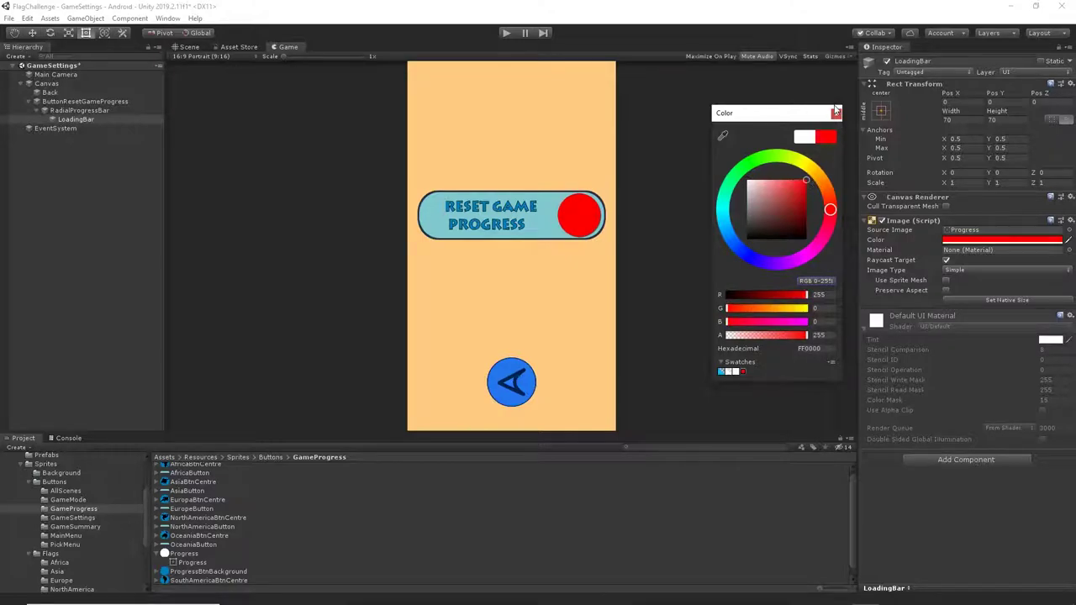
{"action": "left_click", "coordinate": [836, 113]}
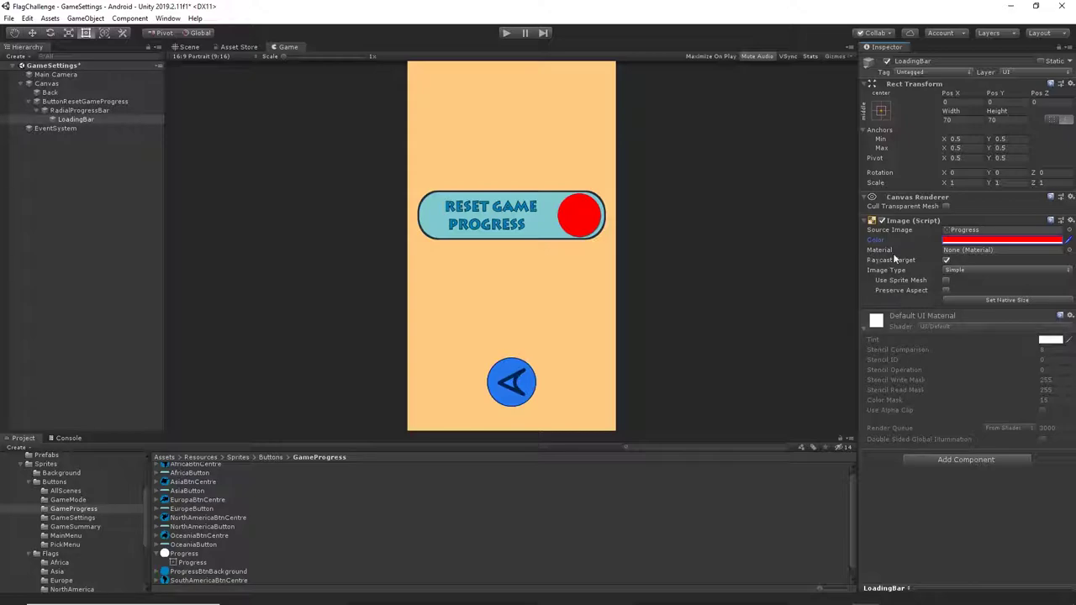
Make LoadingBar a Filled image with Bottom fill origin and fill amount 0.
{"action": "left_click", "coordinate": [955, 270]}
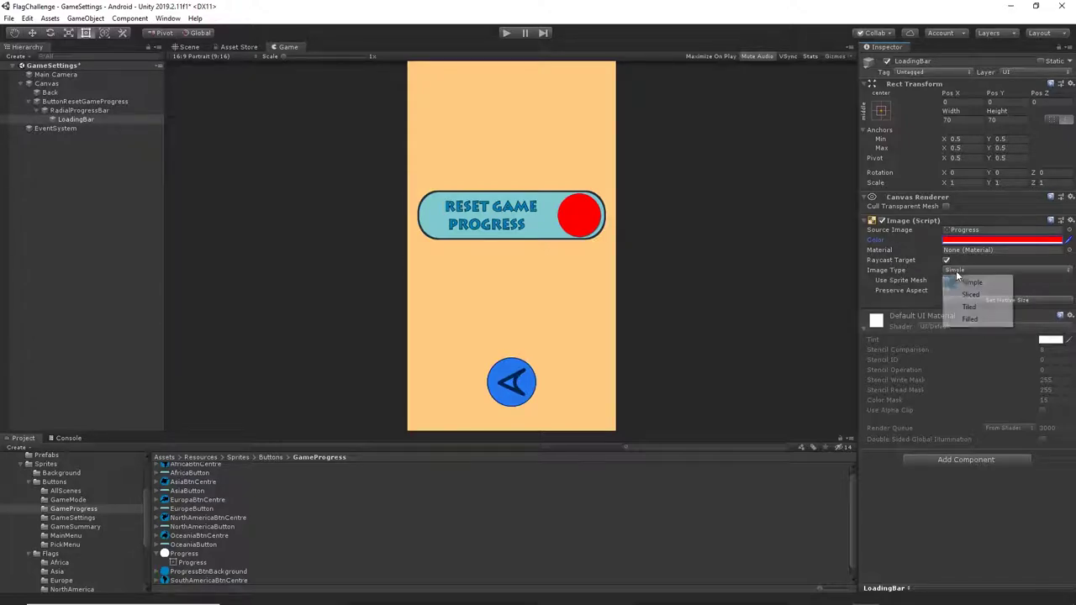
{"action": "left_click", "coordinate": [970, 319]}
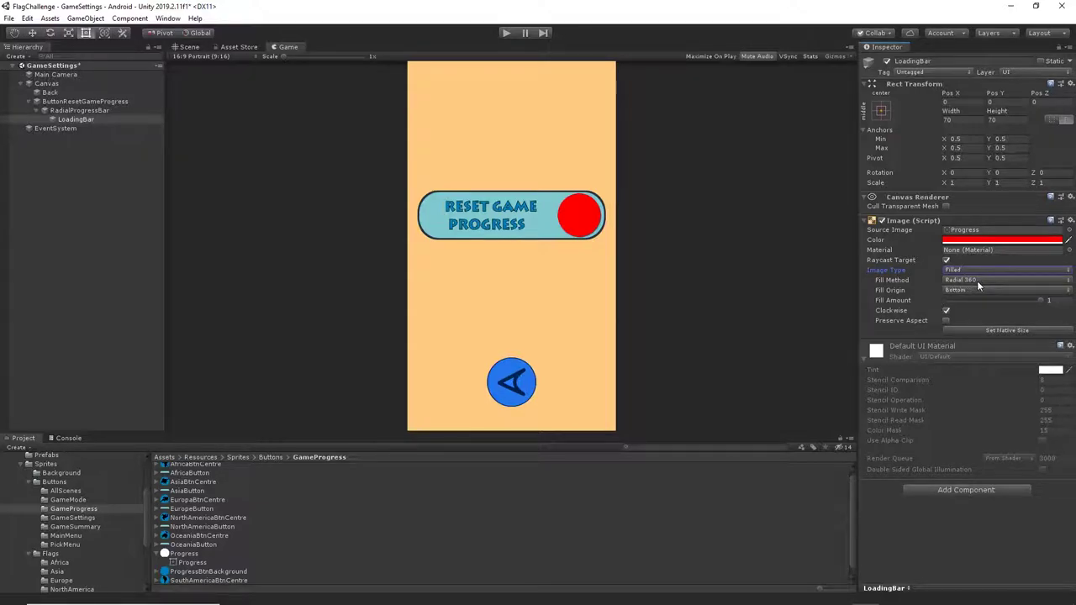
{"action": "left_click", "coordinate": [968, 290]}
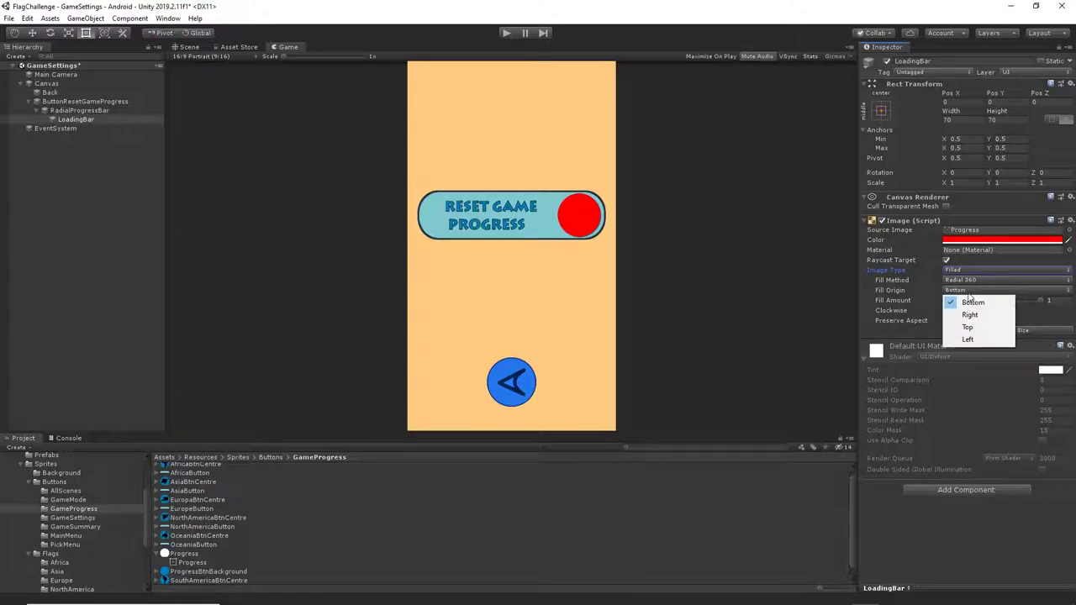
{"action": "left_click", "coordinate": [991, 301]}
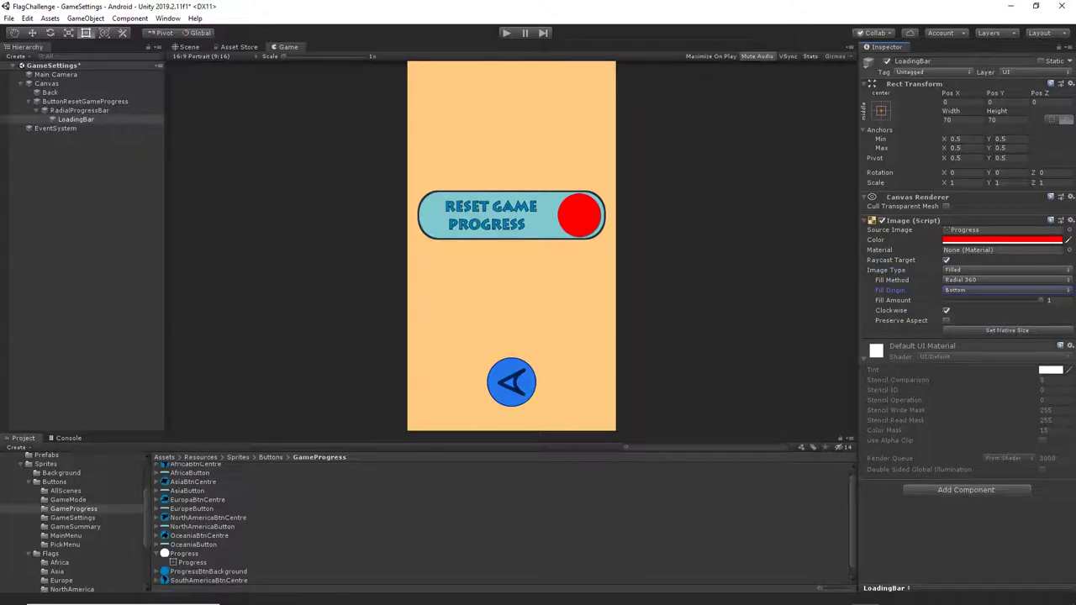
{"action": "left_click_drag", "start_coordinate": [1041, 300], "coordinate": [937, 323]}
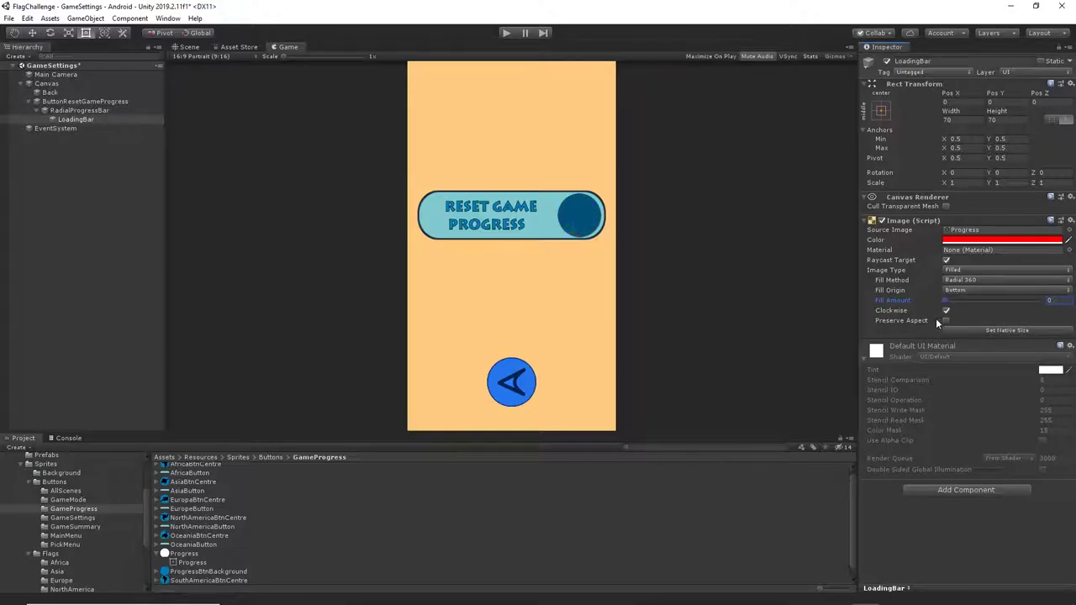
Try a Left fill origin, then restore Bottom and make the radial fill clockwise.
{"action": "left_click", "coordinate": [958, 279]}
{"action": "left_click", "coordinate": [956, 282]}
{"action": "left_click", "coordinate": [960, 290]}
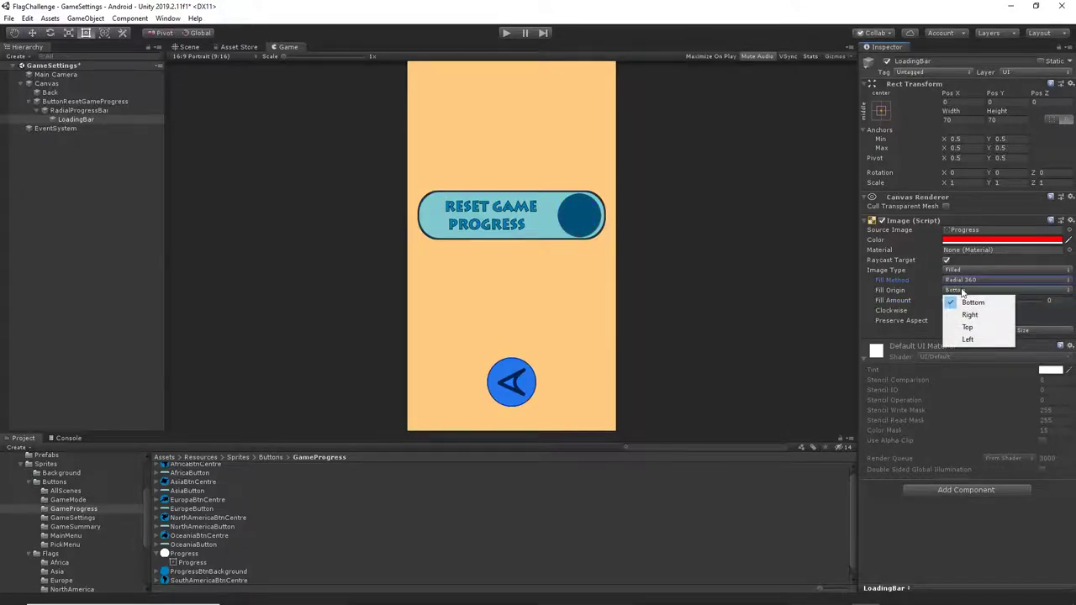
{"action": "left_click", "coordinate": [968, 339]}
{"action": "left_click_drag", "start_coordinate": [946, 300], "coordinate": [898, 309]}
{"action": "left_click", "coordinate": [954, 291]}
{"action": "left_click", "coordinate": [972, 302]}
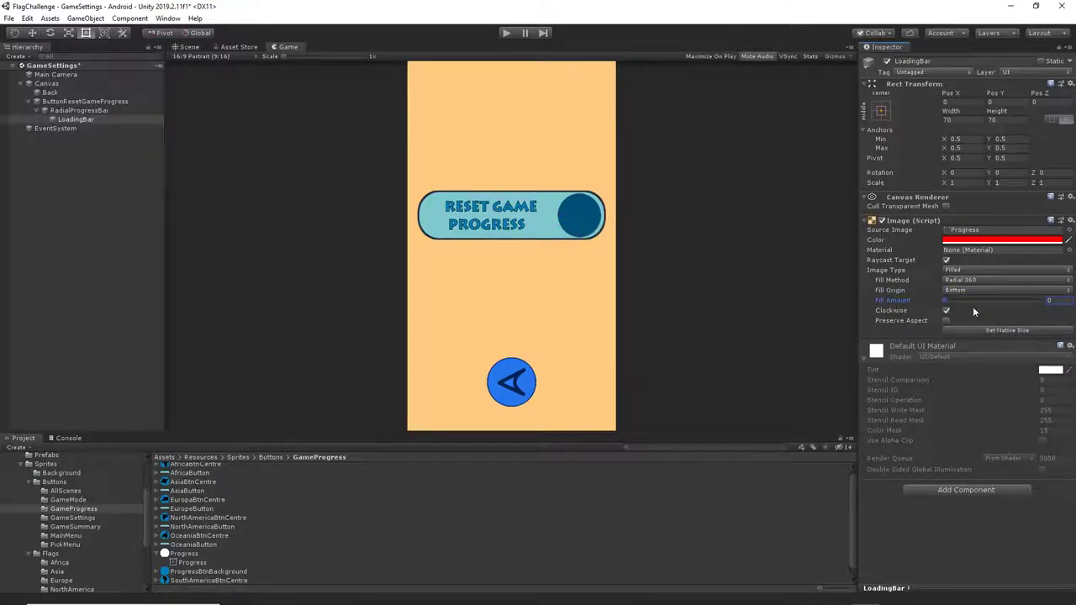
{"action": "left_click", "coordinate": [946, 309]}
{"action": "key", "text": "Tab"}
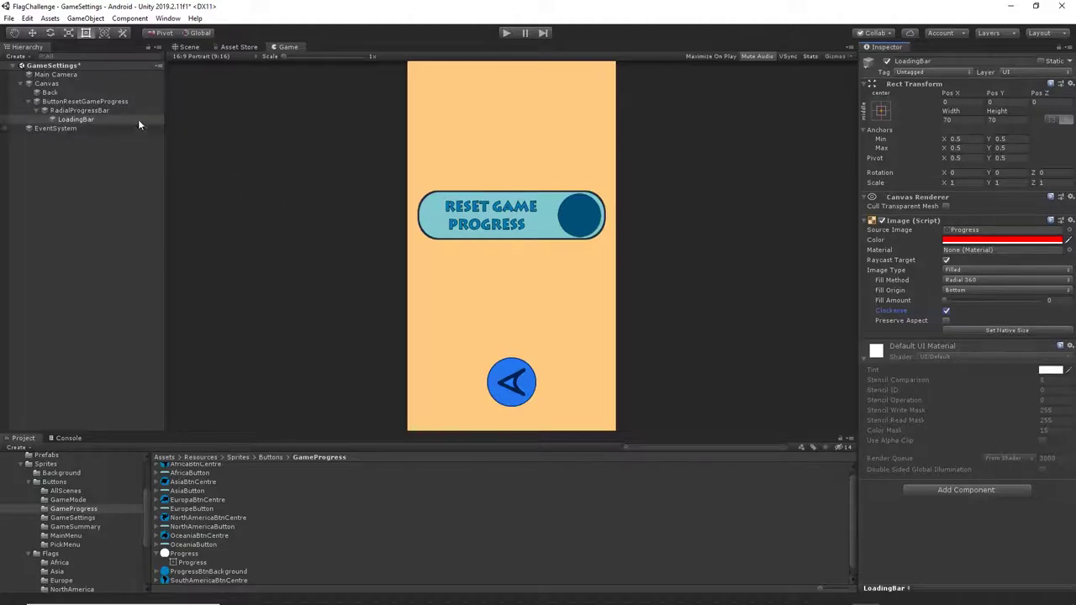
Assign LoadingBar to the Loading Bar field of RadialProgressBar's Progress Bar script.
{"action": "left_click", "coordinate": [93, 110]}
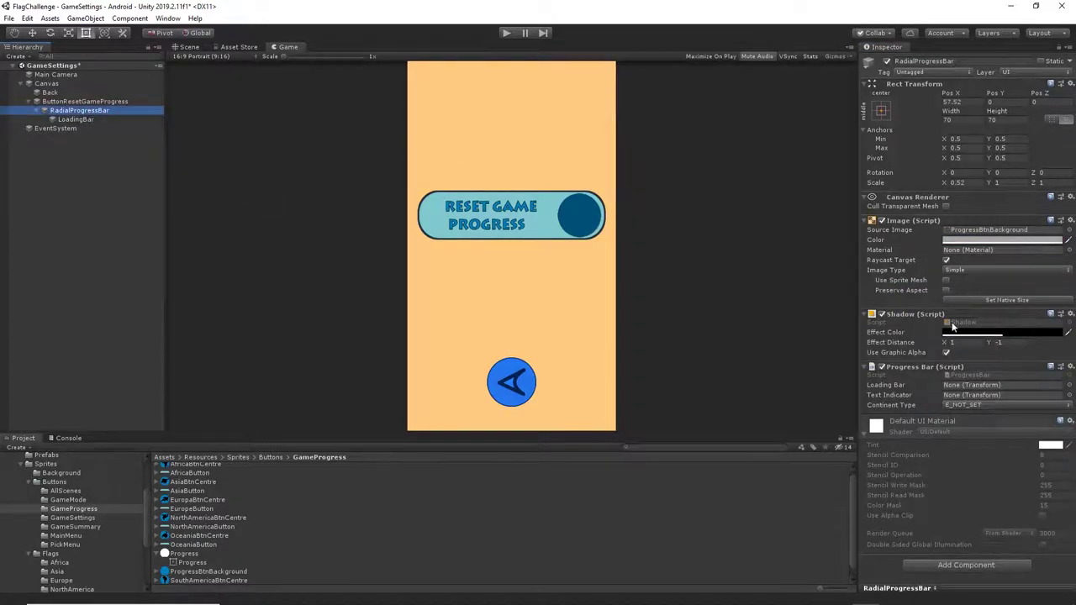
{"action": "left_click_drag", "start_coordinate": [69, 121], "coordinate": [979, 384]}
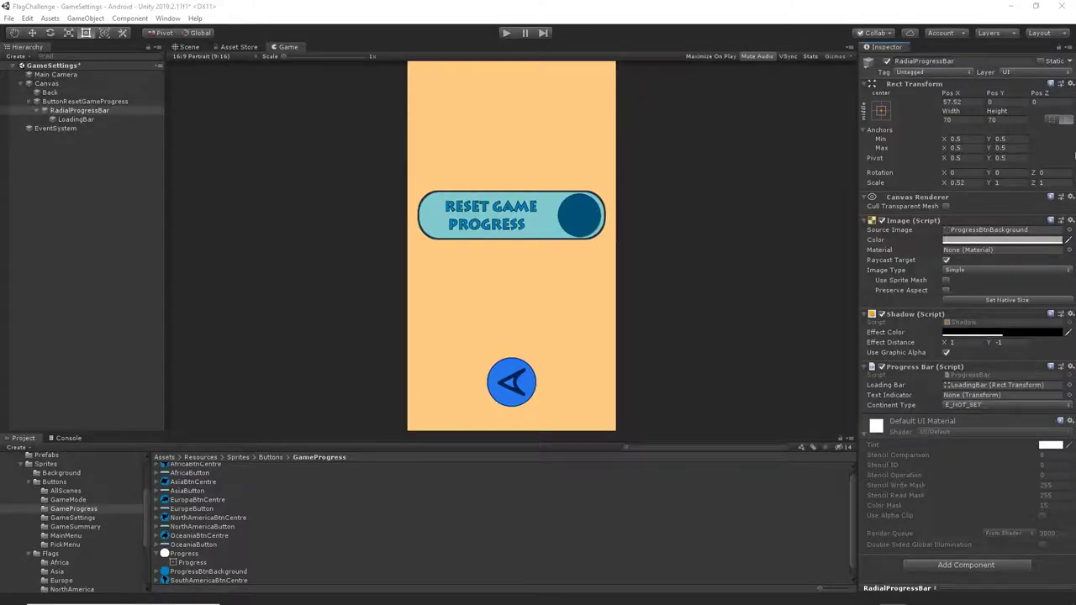
Create a child UI Image under RadialProgressBar using the ProgressBtnBackground sprite.
{"action": "right_click", "coordinate": [68, 110]}
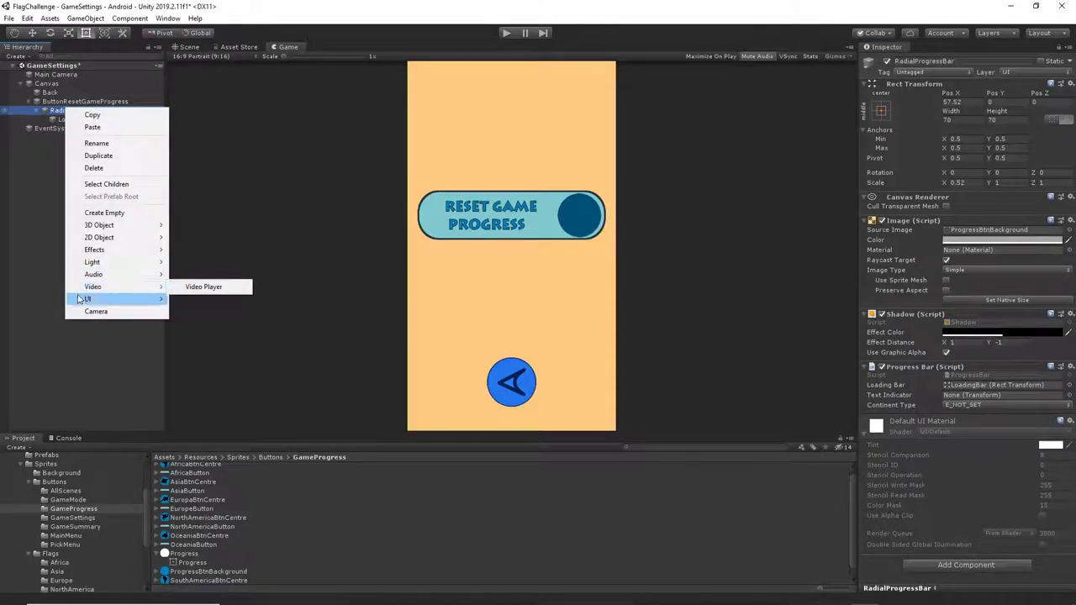
{"action": "mouse_move", "coordinate": [135, 299]}
{"action": "left_click", "coordinate": [195, 323]}
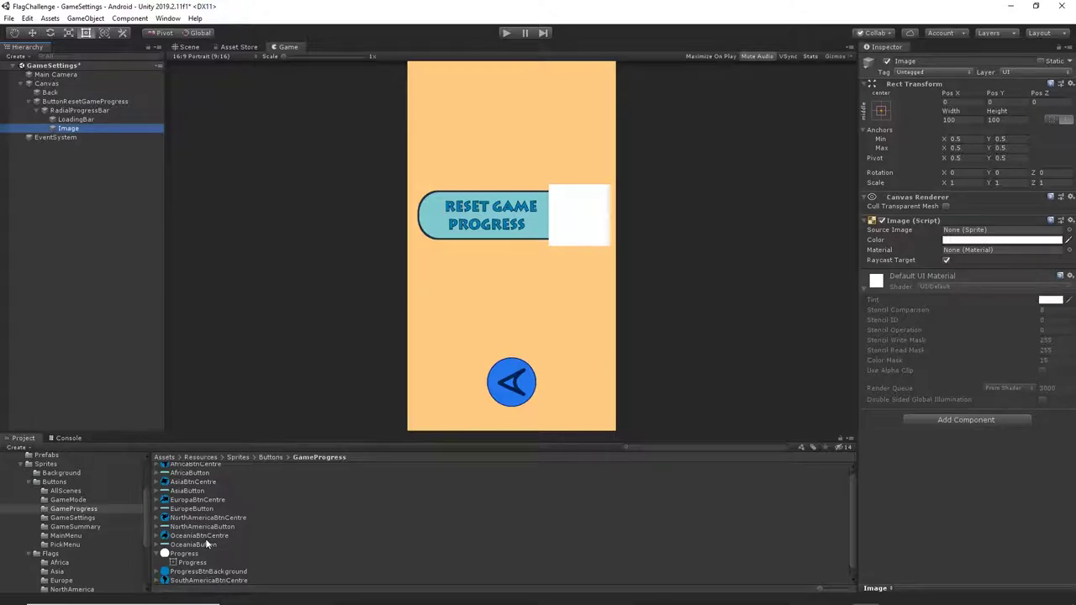
{"action": "left_click", "coordinate": [234, 572]}
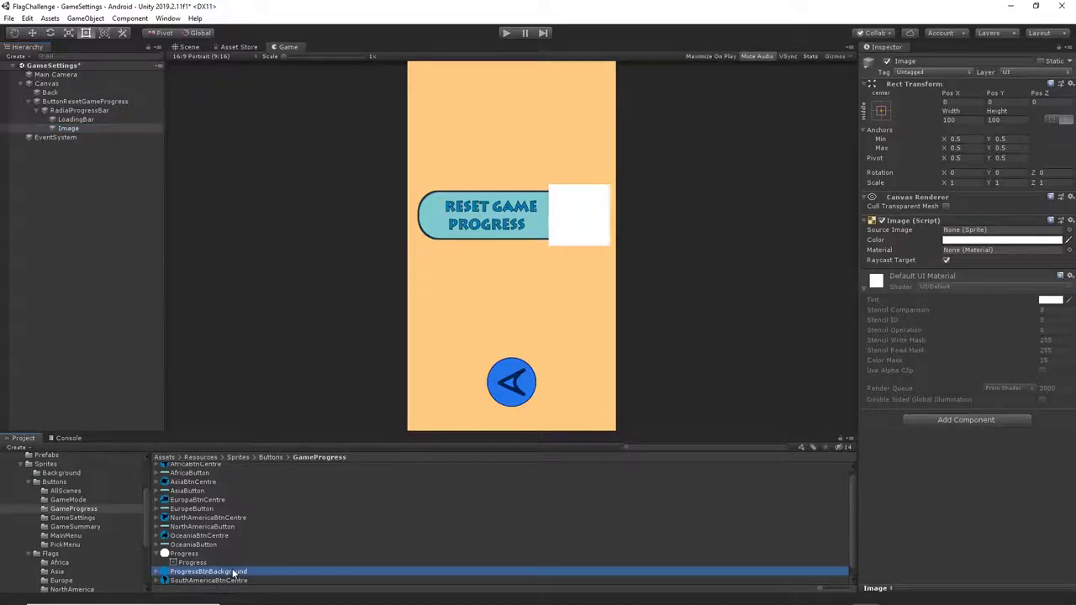
{"action": "left_click_drag", "start_coordinate": [233, 572], "coordinate": [964, 231]}
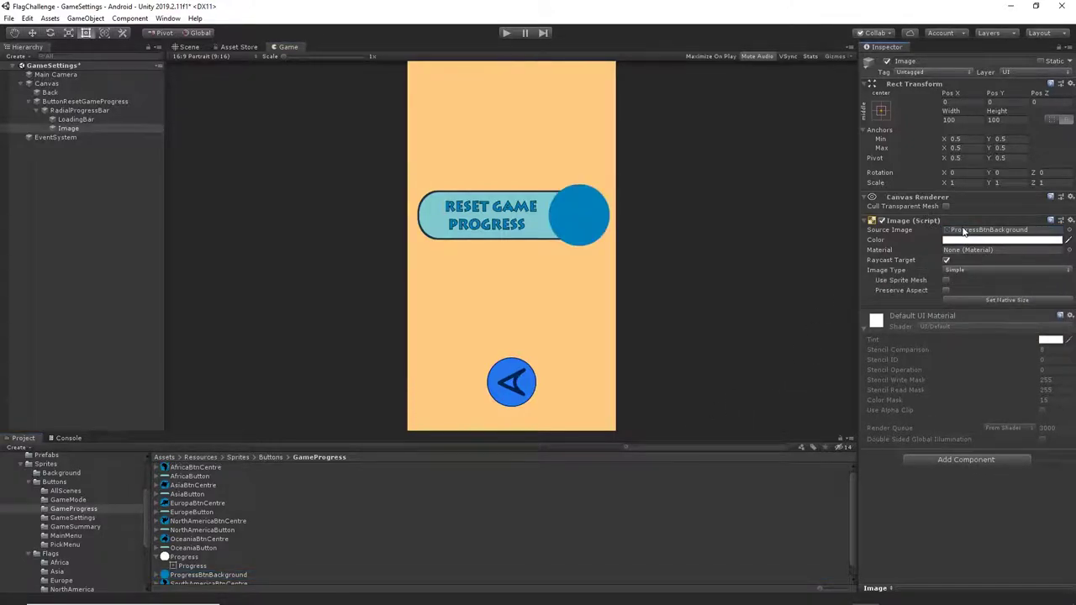
Size the new image to 50 by 50.
{"action": "left_click", "coordinate": [969, 120]}
{"action": "type", "text": "50"}
{"action": "key", "text": "Tab"}
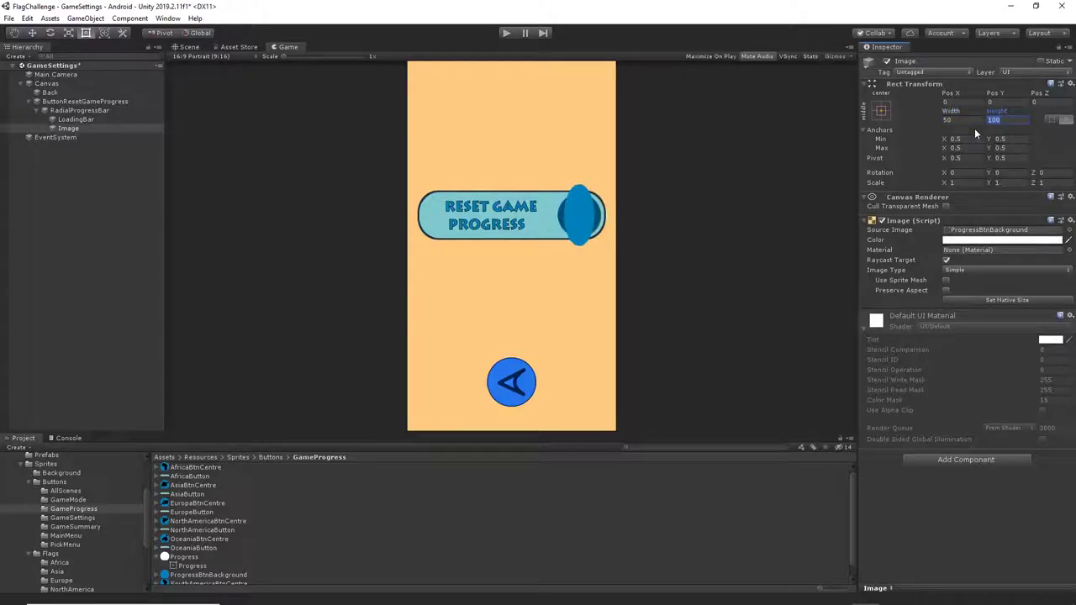
{"action": "type", "text": "50"}
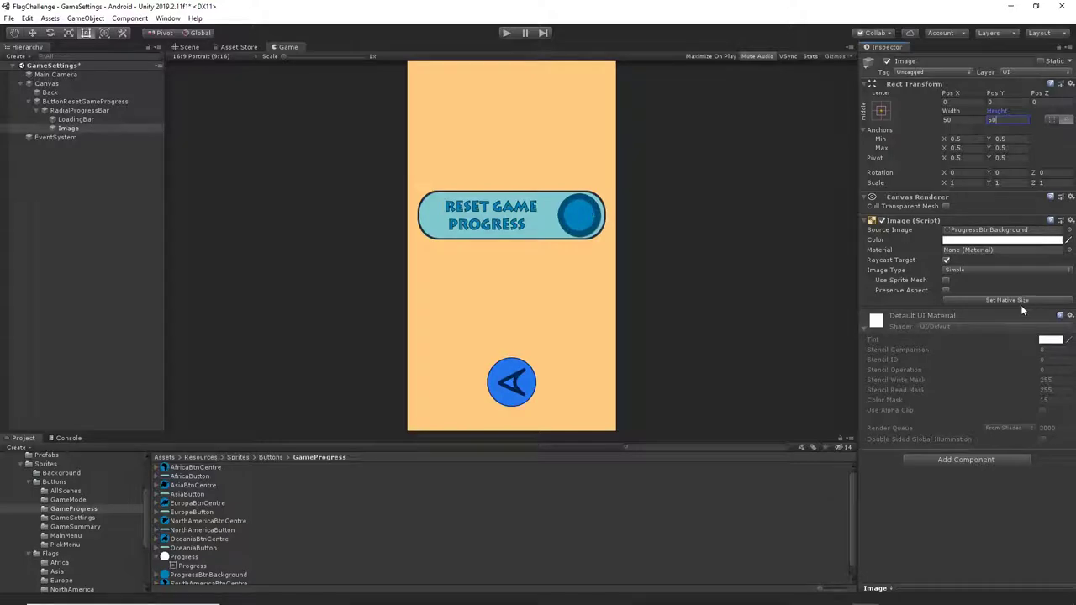
{"action": "left_click", "coordinate": [961, 461]}
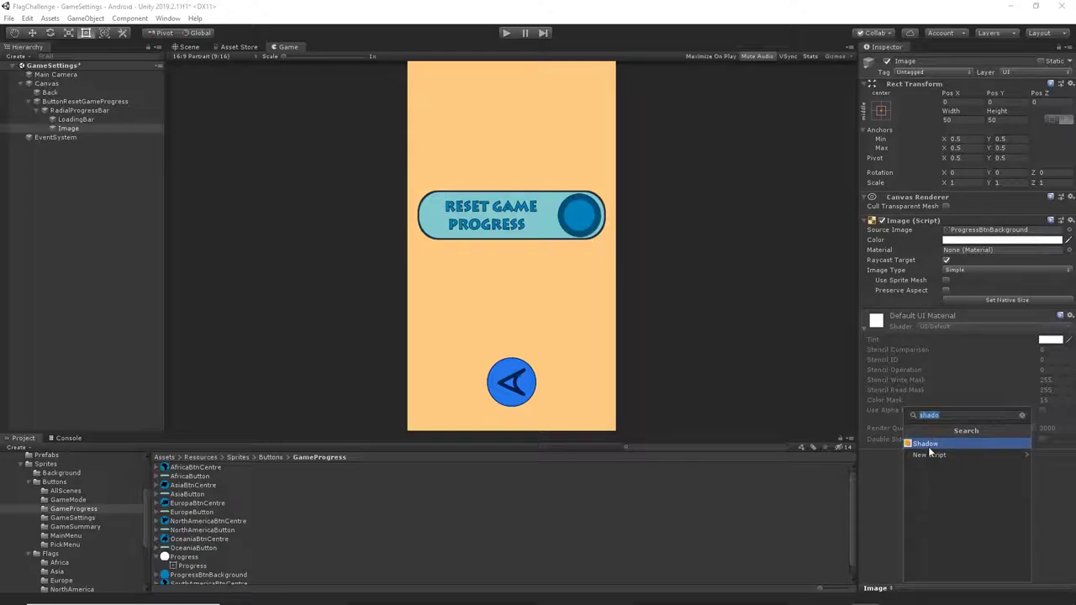
Add a Shadow component to the inner circle image and rename it Centre.
{"action": "left_click", "coordinate": [928, 444]}
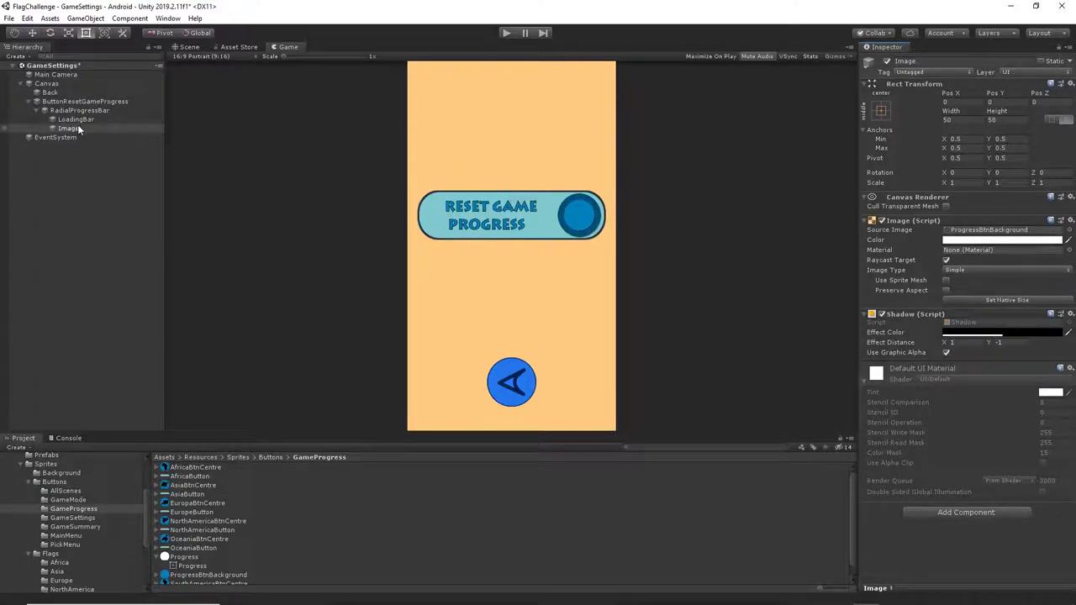
{"action": "left_click", "coordinate": [904, 61]}
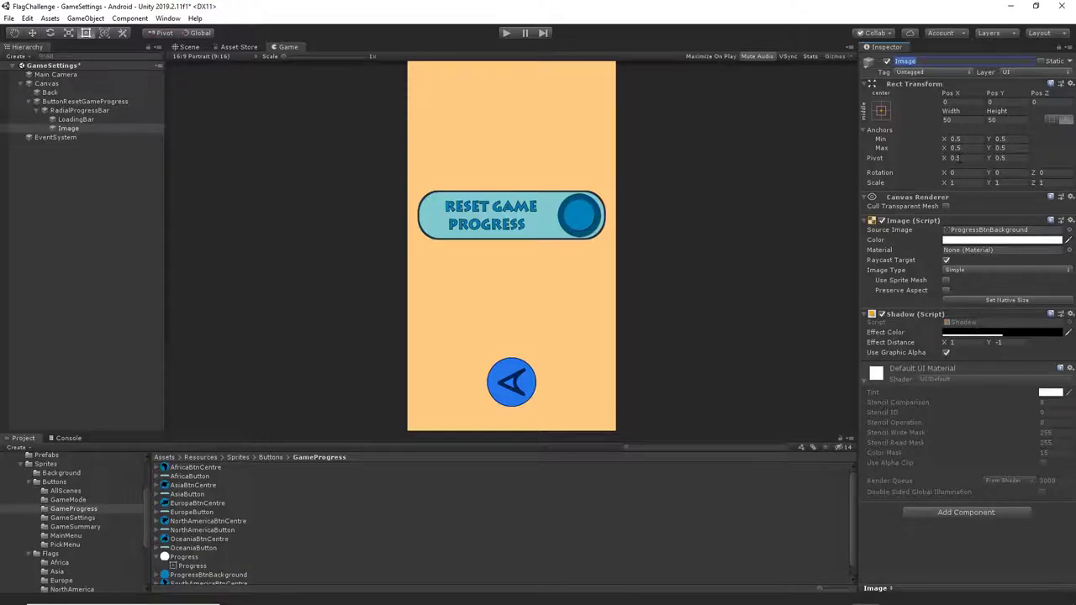
{"action": "type", "text": "Centre"}
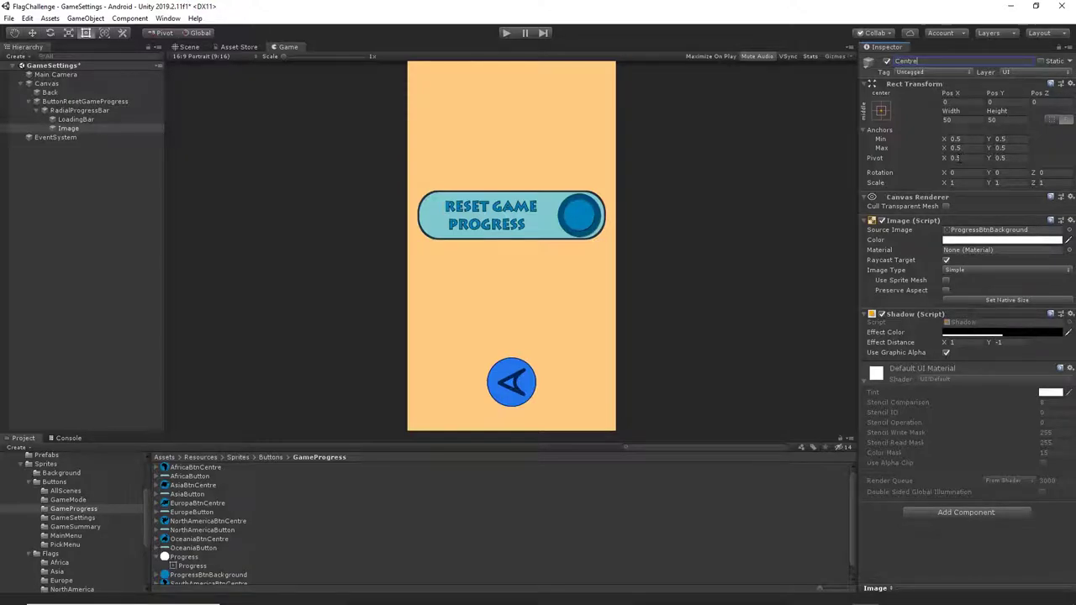
{"action": "key", "text": "Return"}
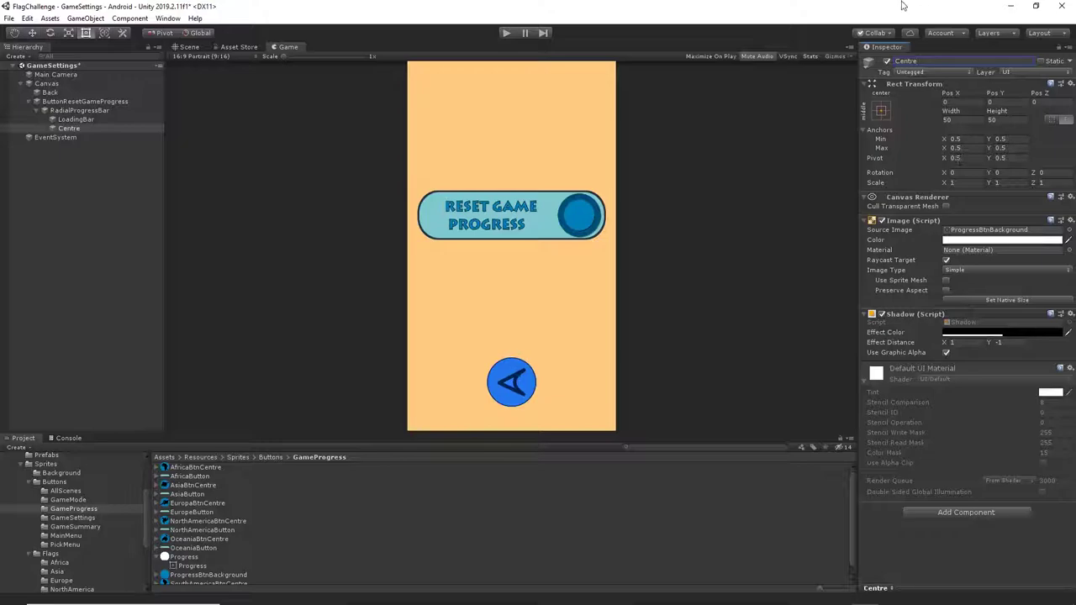
Create a UI Text element as a child of Centre.
{"action": "right_click", "coordinate": [74, 128]}
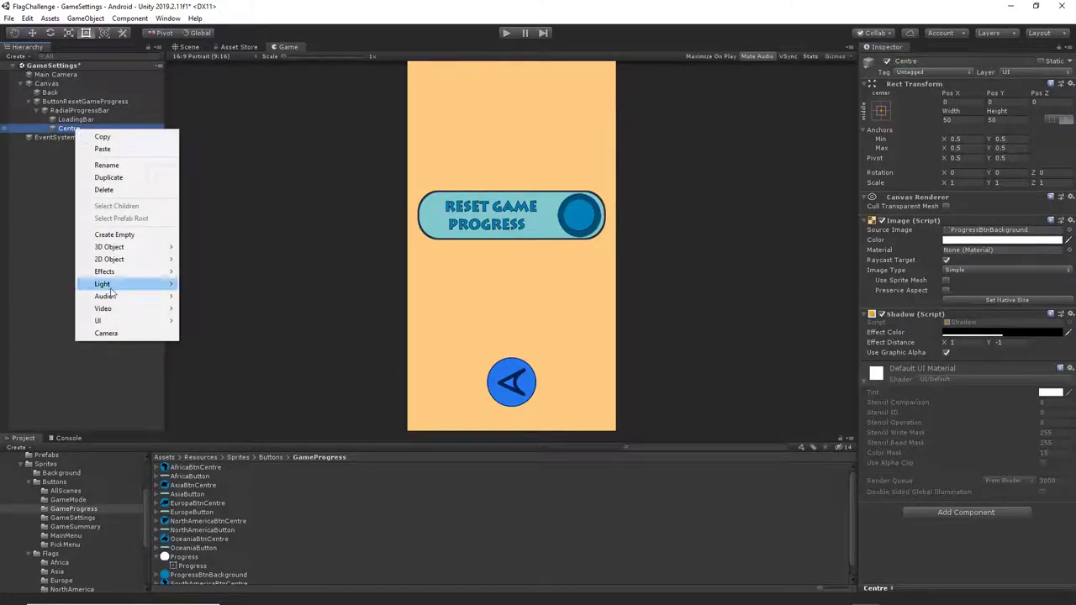
{"action": "mouse_move", "coordinate": [108, 321]}
{"action": "left_click", "coordinate": [199, 321]}
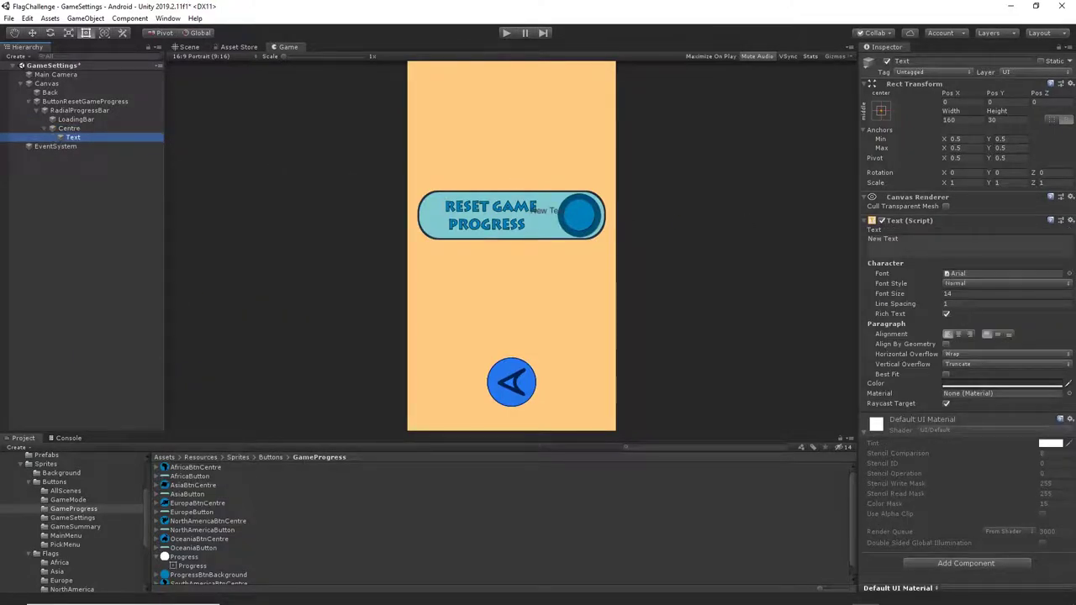
Size the text 38×19 and align it centre and middle.
{"action": "left_click", "coordinate": [967, 118]}
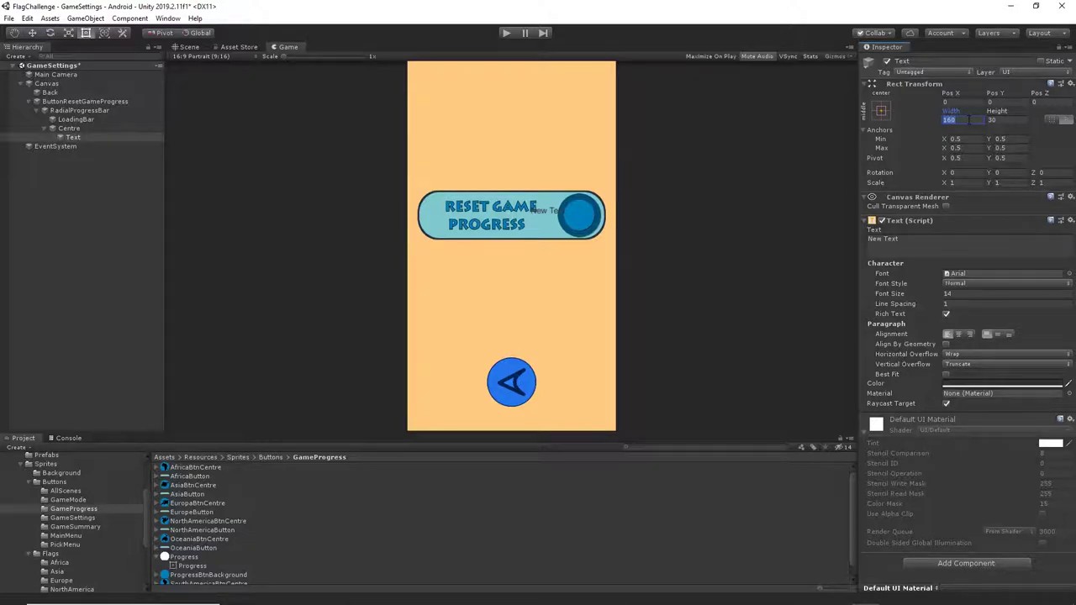
{"action": "type", "text": "38"}
{"action": "key", "text": "Tab"}
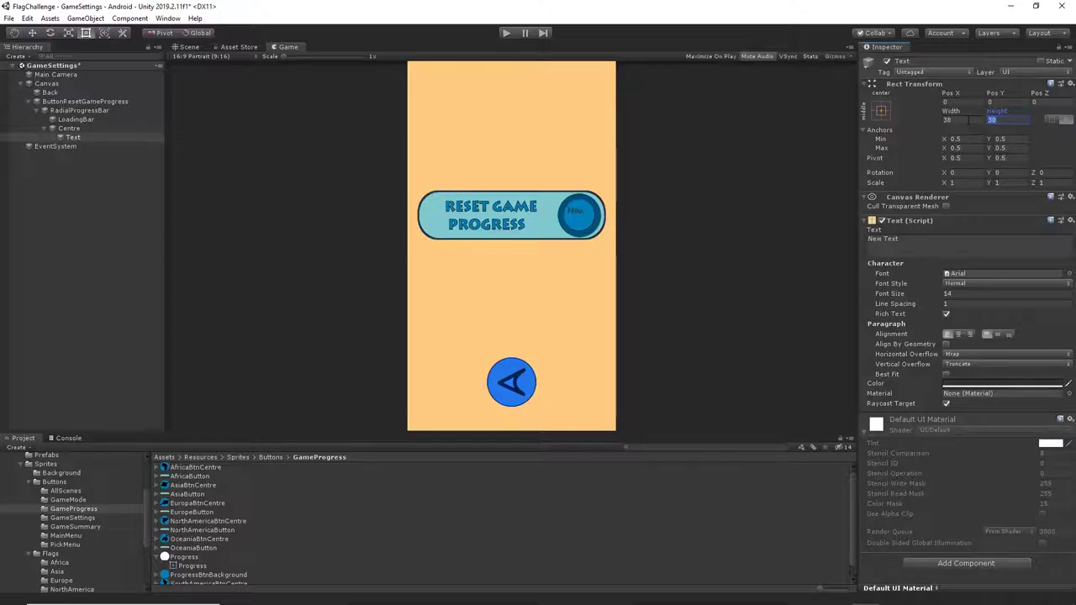
{"action": "type", "text": "19"}
{"action": "left_click", "coordinate": [959, 335]}
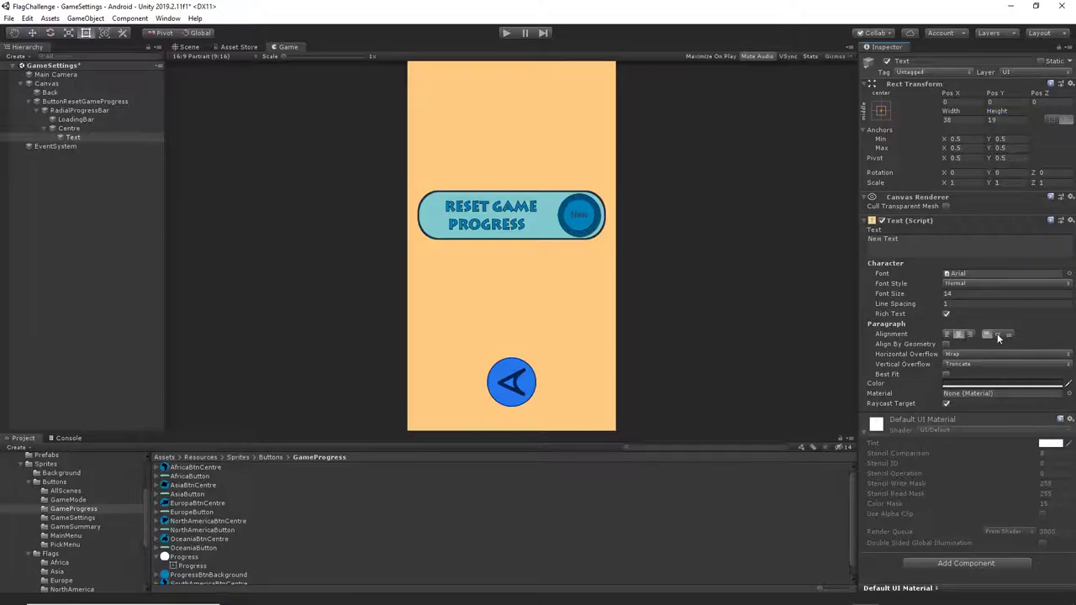
{"action": "left_click", "coordinate": [996, 334]}
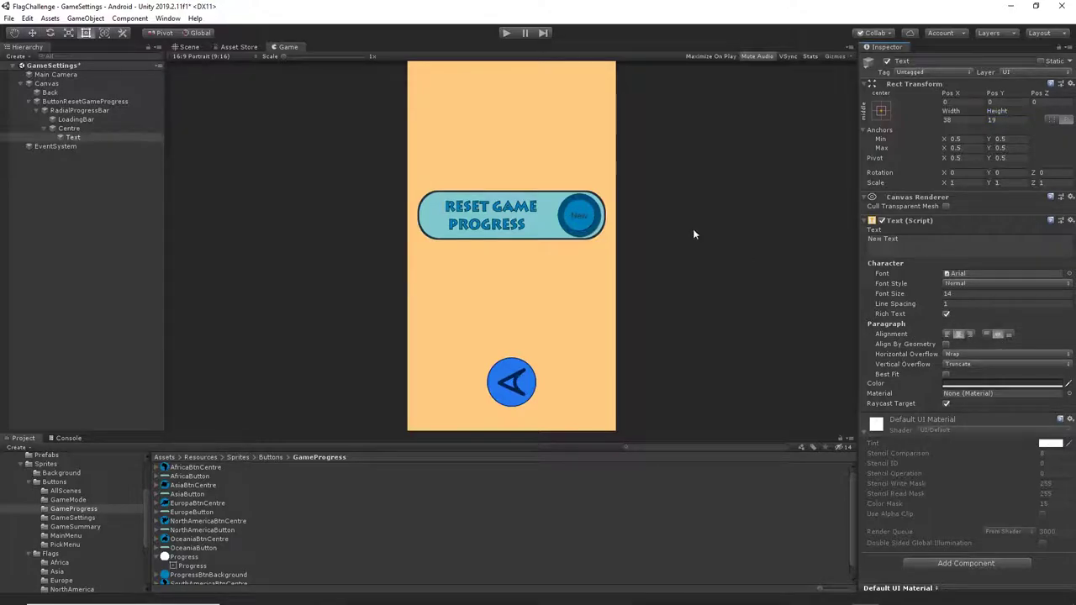